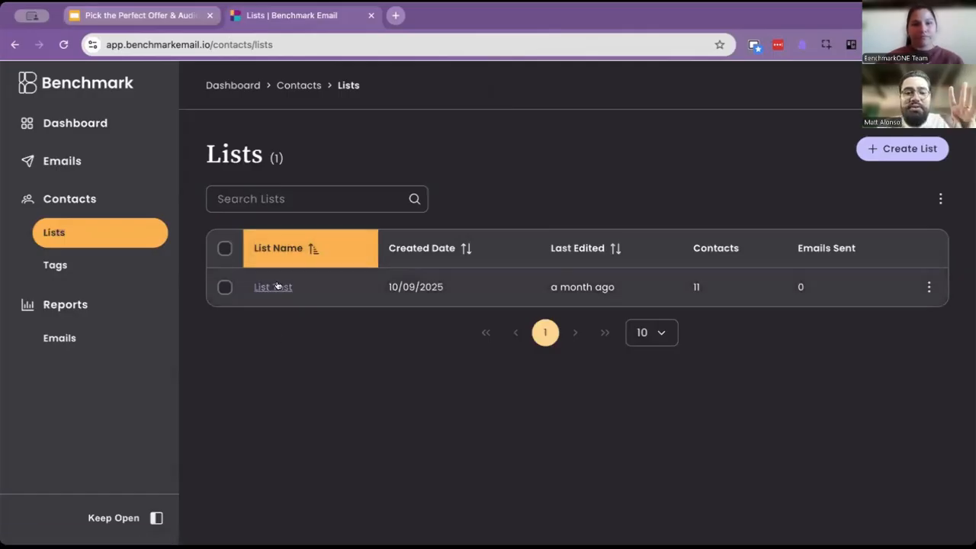
- Open the List Test list and browse its contacts
left_click(276, 286)
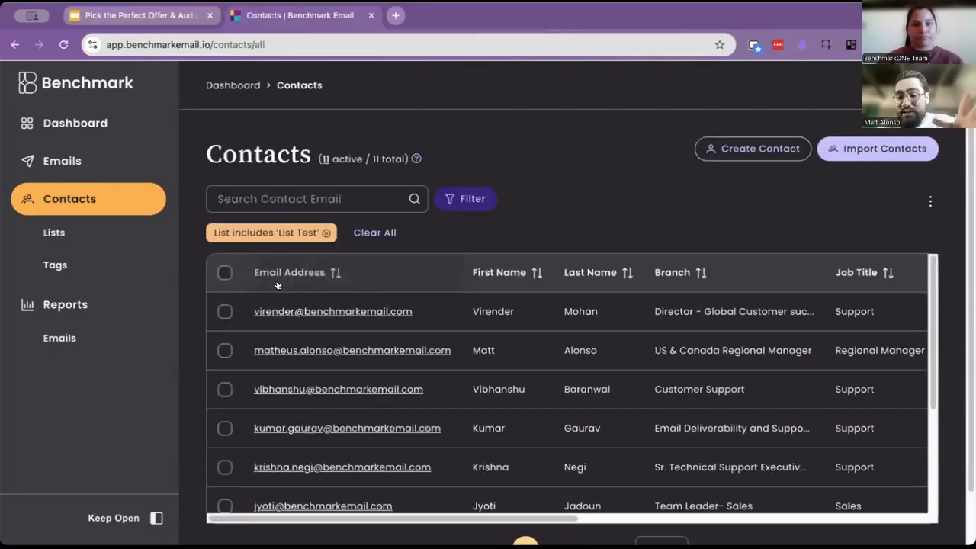
scroll(392, 328, "down", 3)
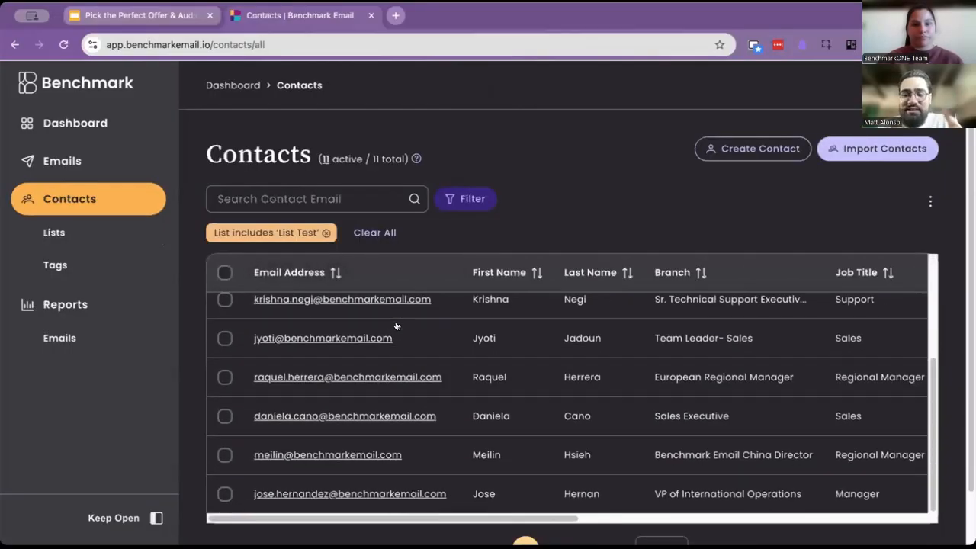
scroll(398, 327, "up", 3)
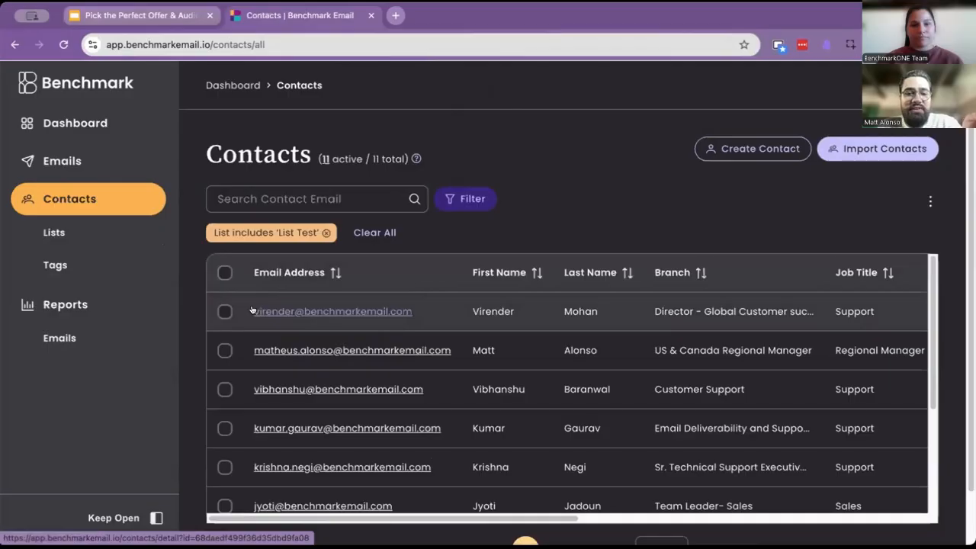
- Open the contact filter panel and examine the current list filter and all contact columns
left_click(467, 198)
left_click(376, 286)
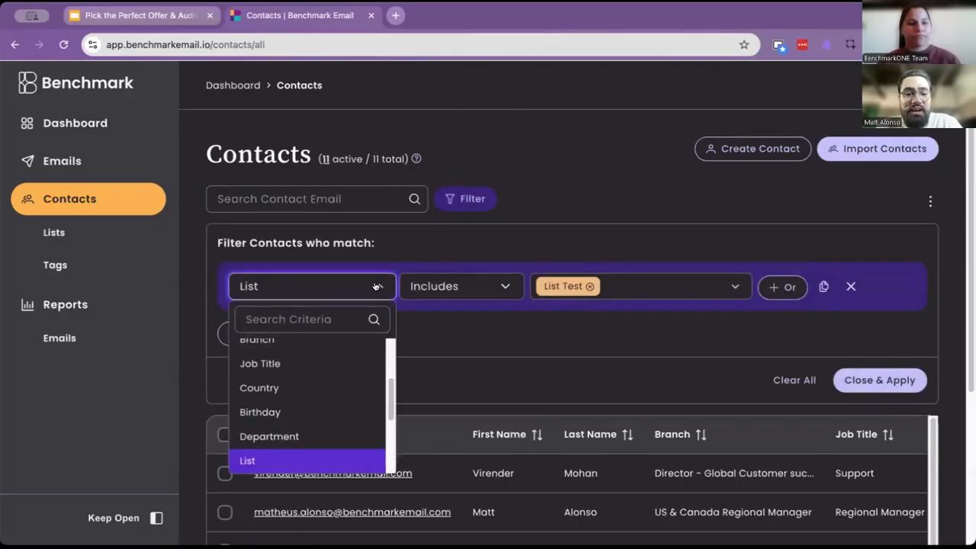
left_click(513, 355)
scroll(647, 443, "down", 3)
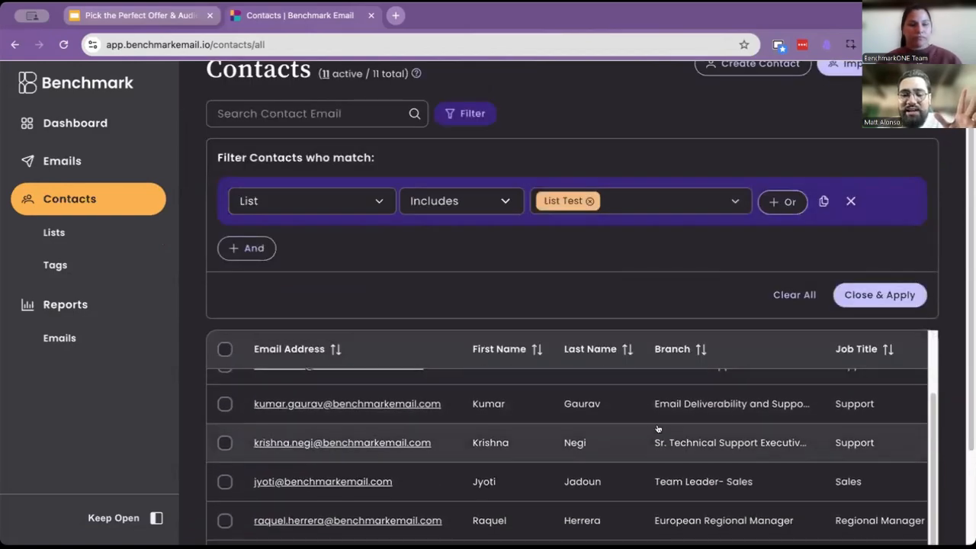
scroll(710, 447, "down", 2)
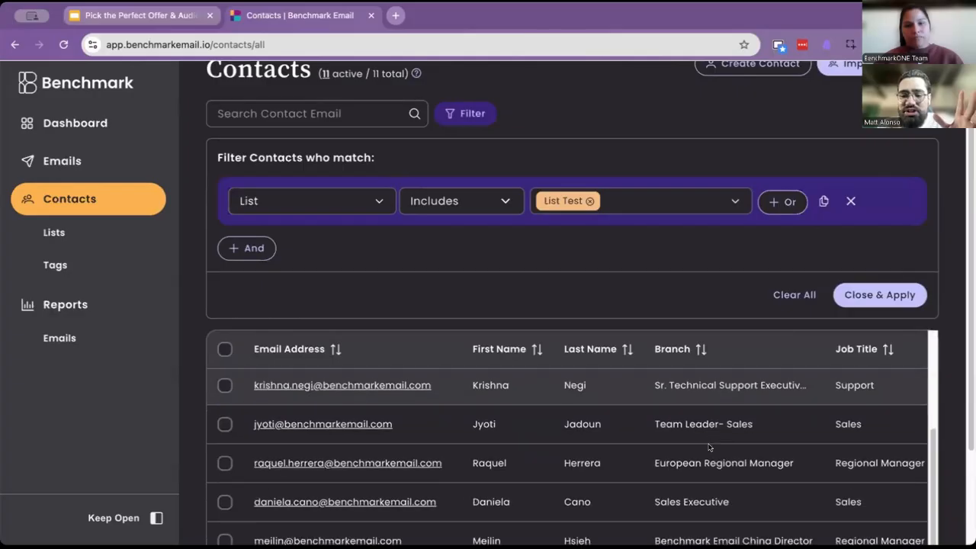
scroll(571, 272, "down", 3)
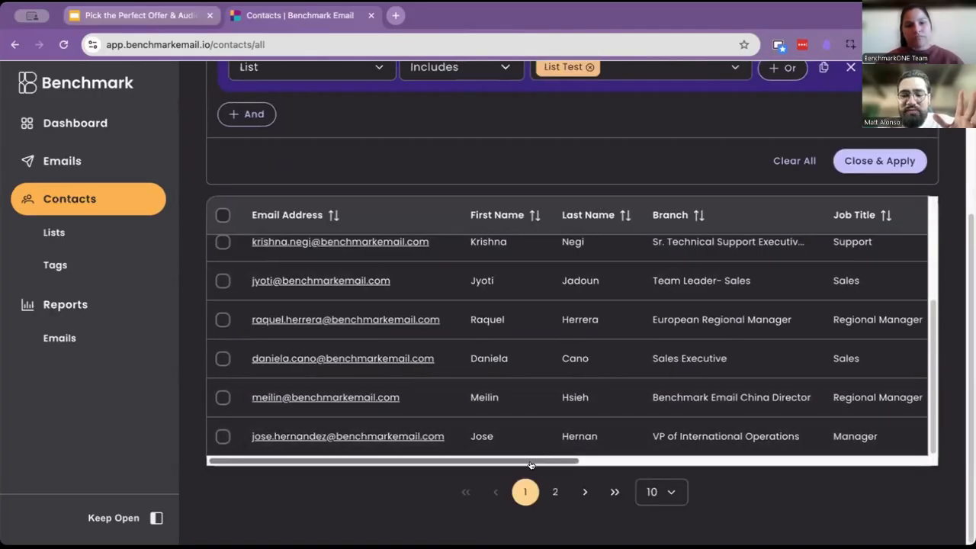
left_click_drag(523, 461, 701, 477)
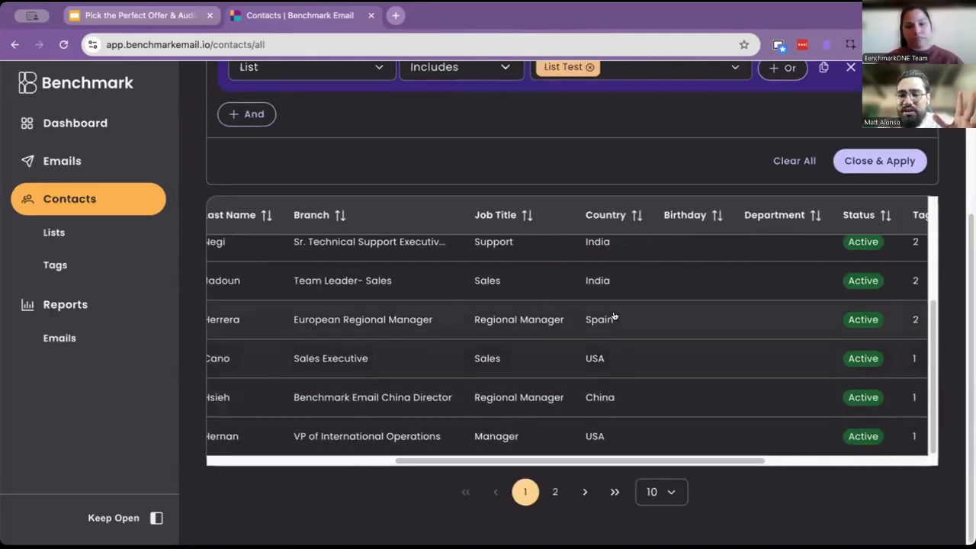
scroll(646, 318, "up", 4)
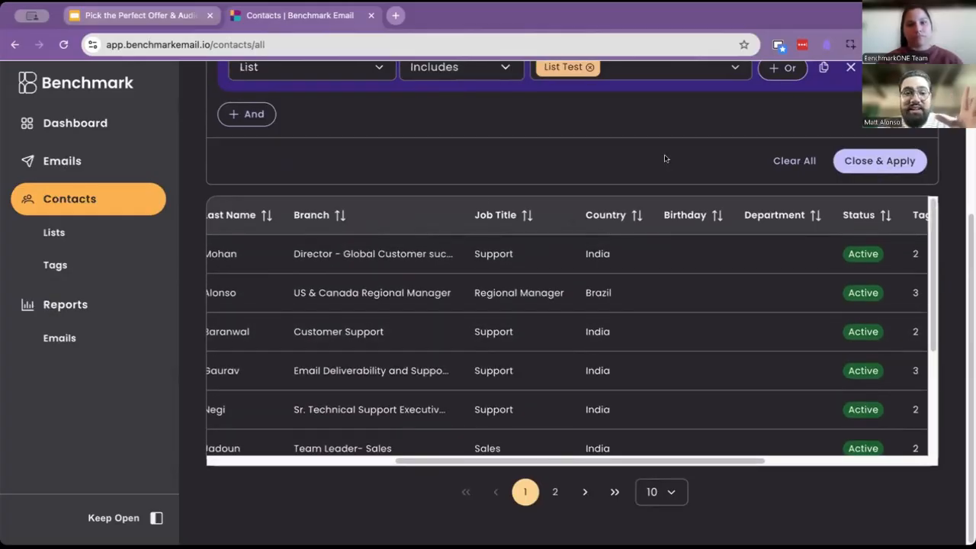
scroll(442, 177, "up", 3)
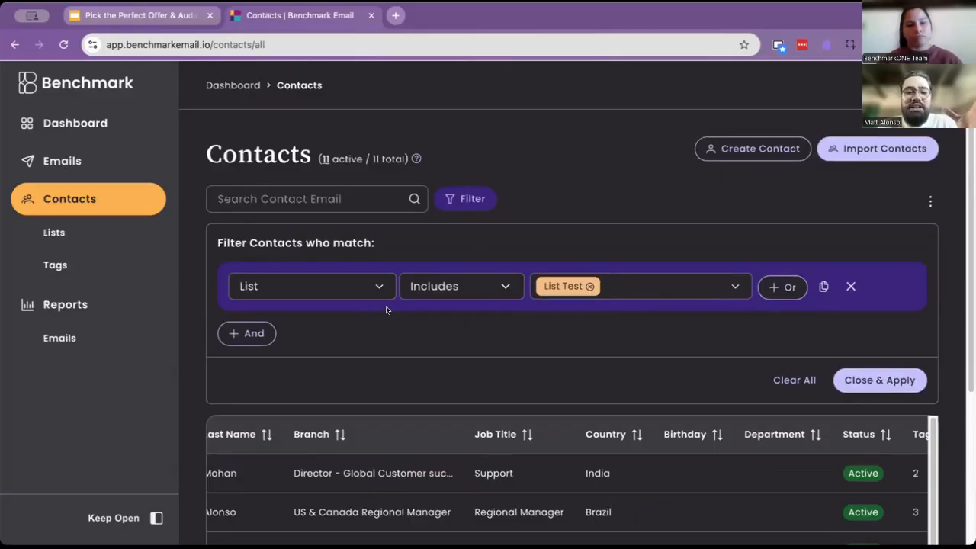
- Browse the available filter criteria, then clear all existing contact filters
left_click(371, 286)
scroll(321, 382, "down", 5)
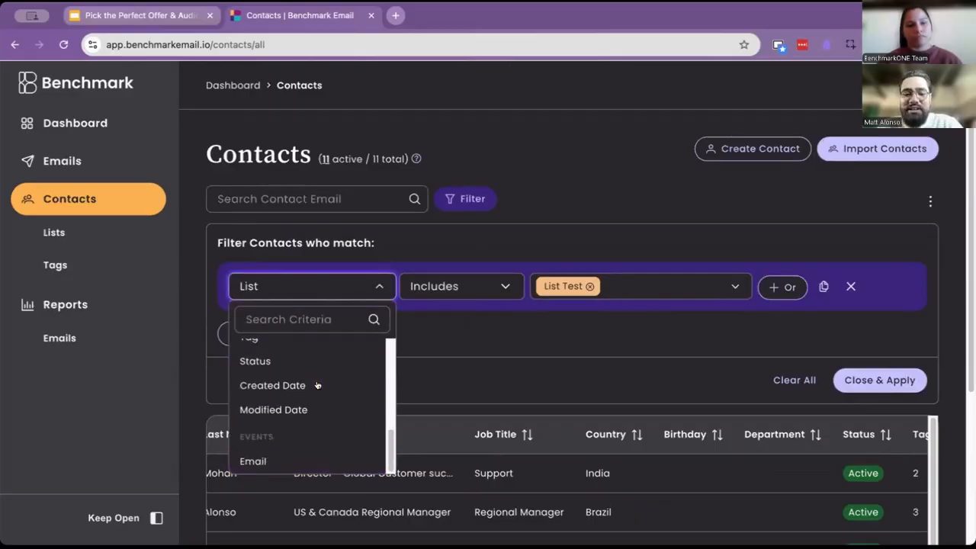
scroll(318, 385, "up", 5)
scroll(305, 396, "down", 1)
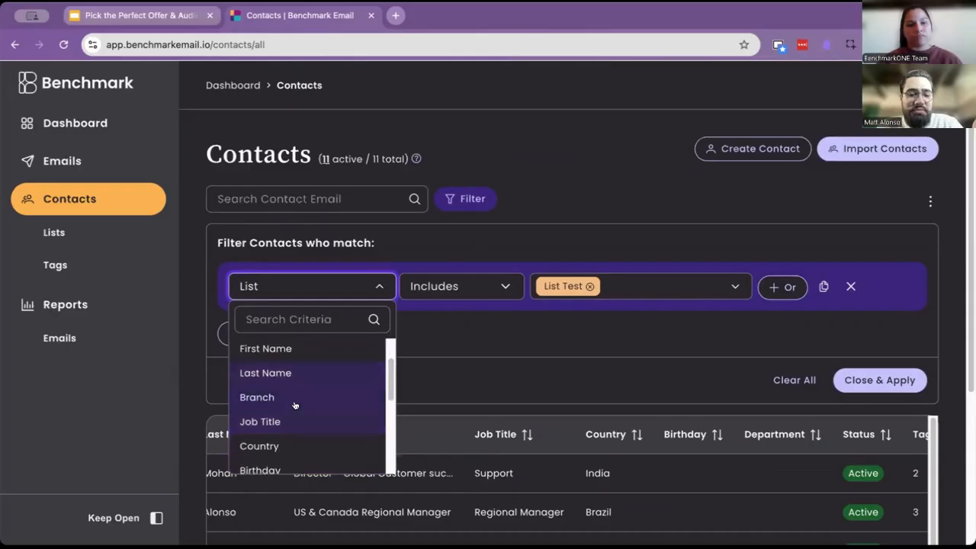
left_click(771, 337)
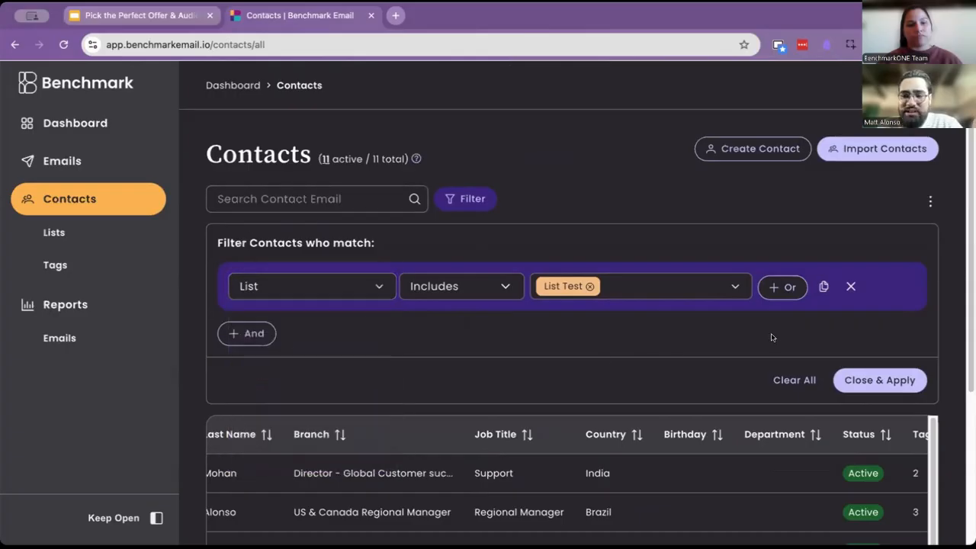
left_click(793, 380)
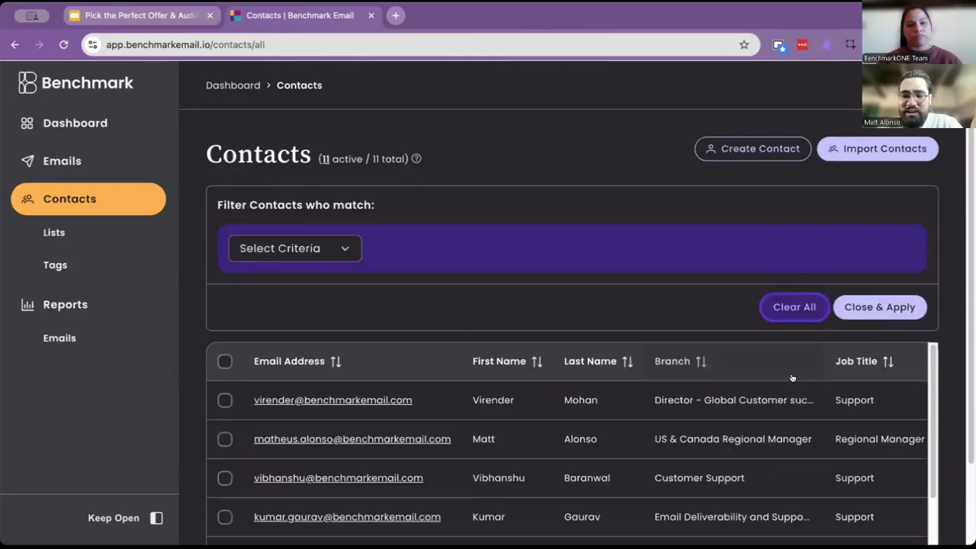
- Filter contacts to those whose Country is exactly India and apply the filter
left_click(474, 198)
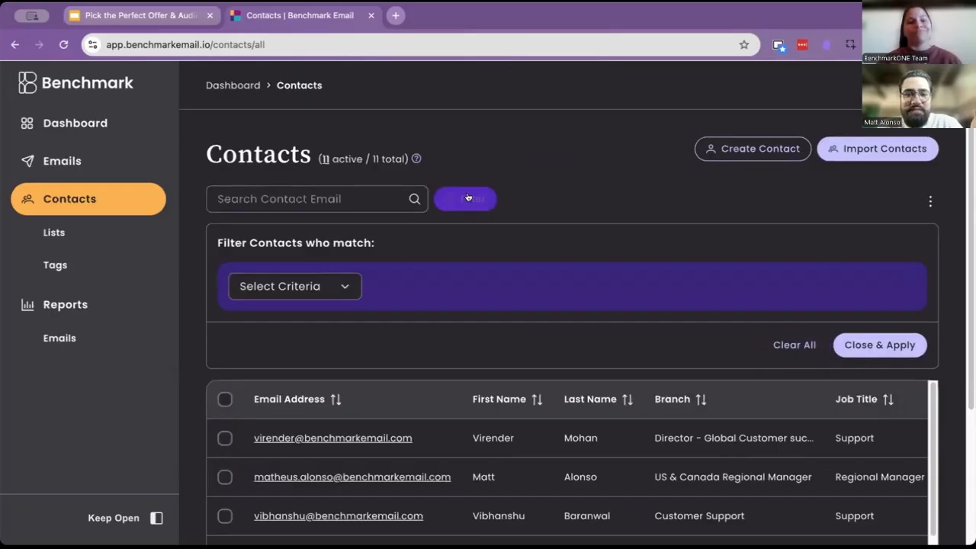
left_click(471, 199)
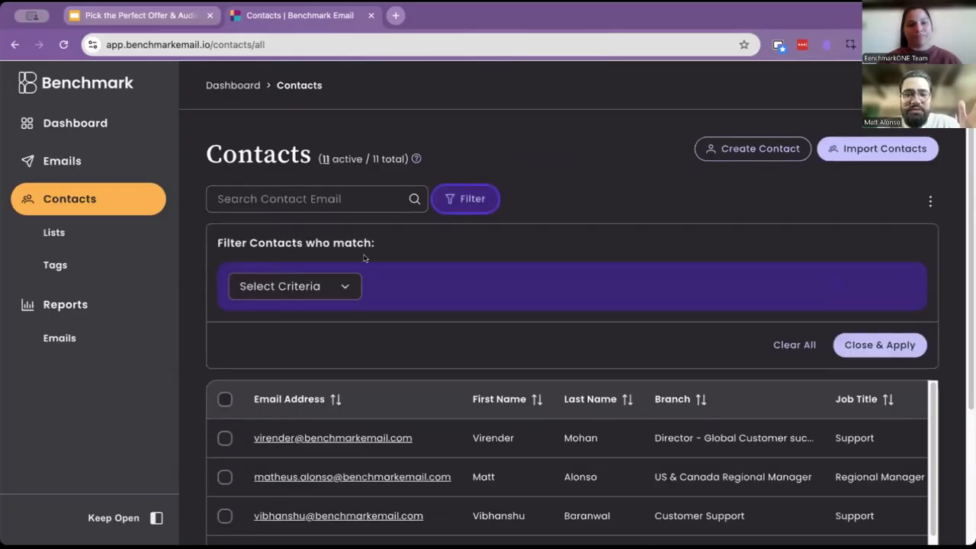
left_click(311, 286)
scroll(297, 396, "down", 3)
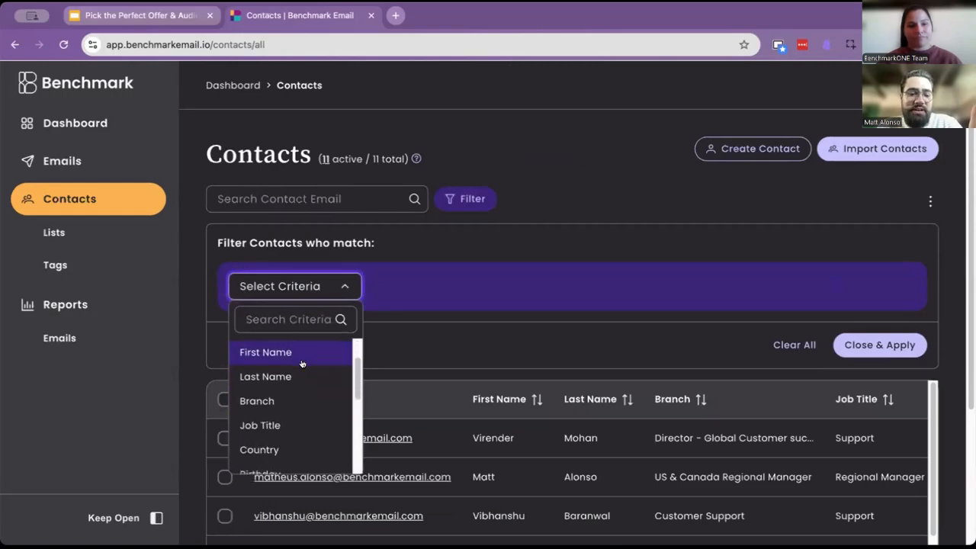
left_click(242, 396)
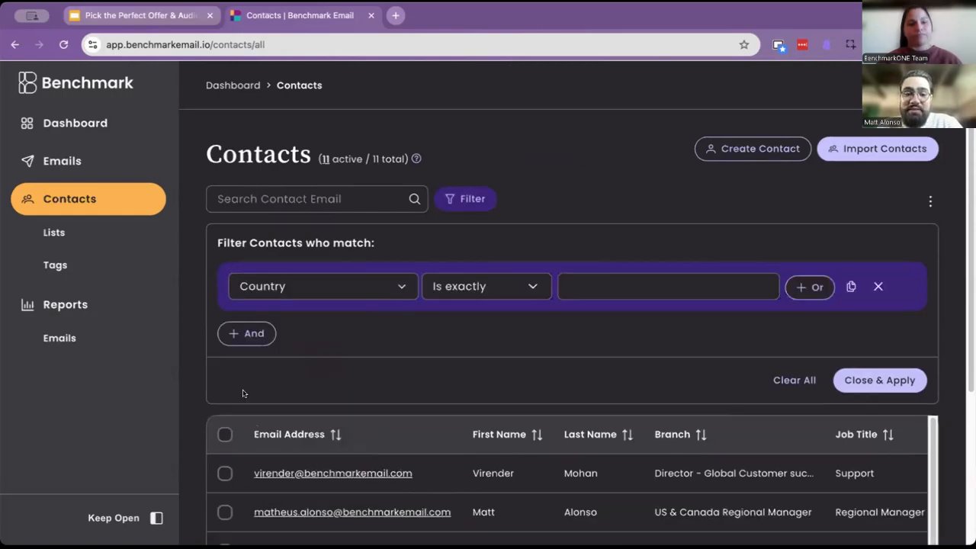
left_click(604, 281)
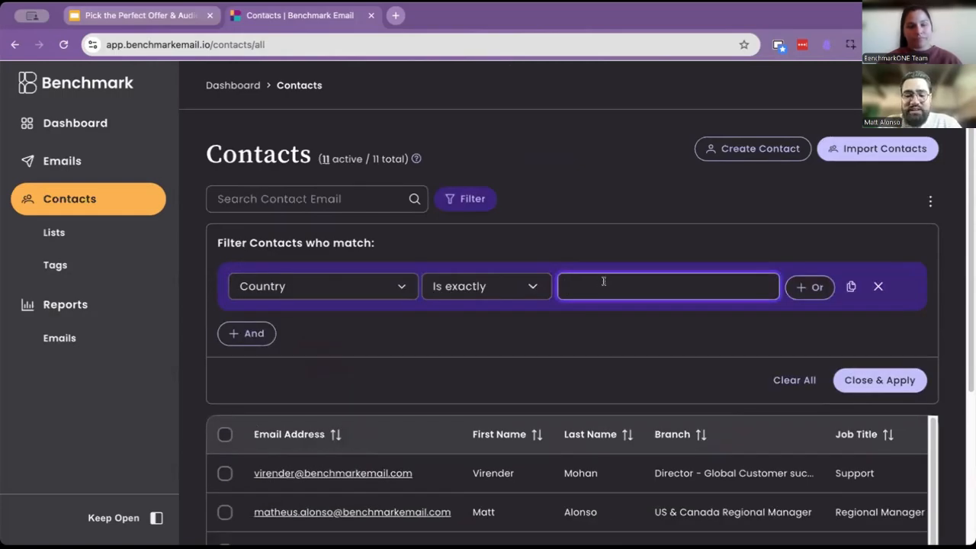
type("India")
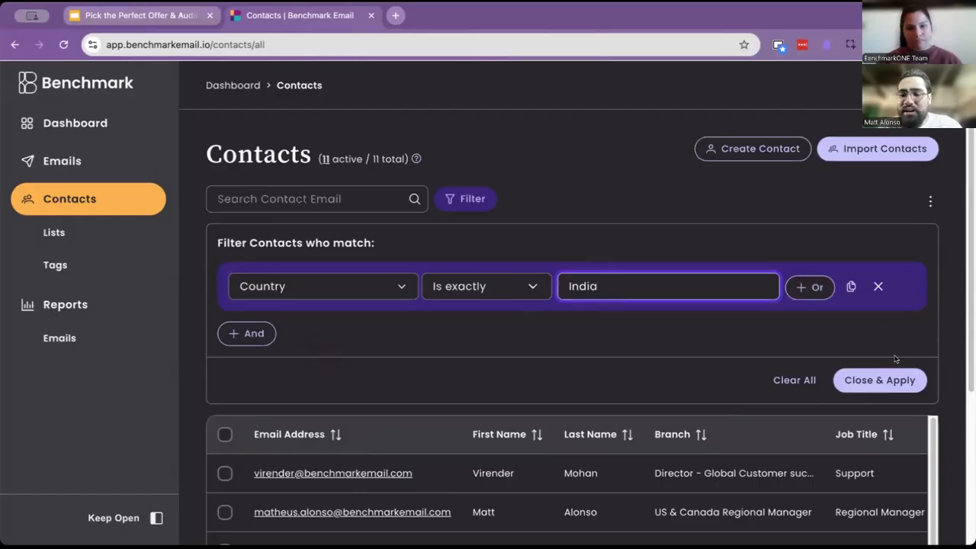
left_click(883, 382)
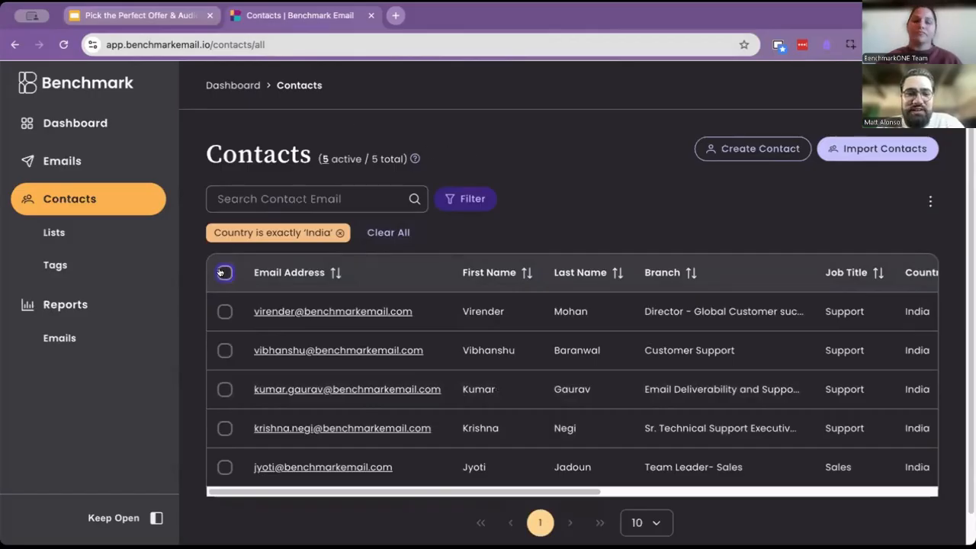
- Select all filtered contacts and add a new tag named Country India to them
left_click(224, 272)
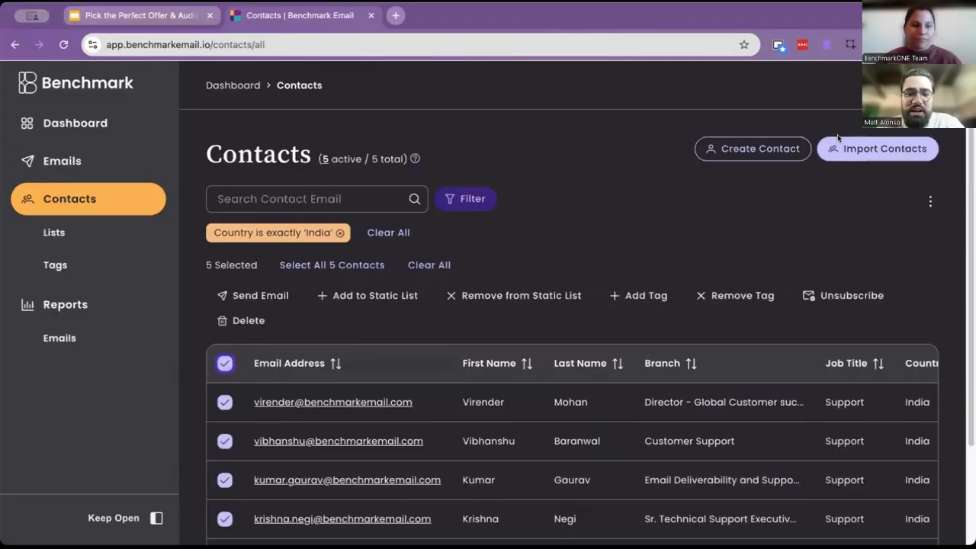
left_click(628, 297)
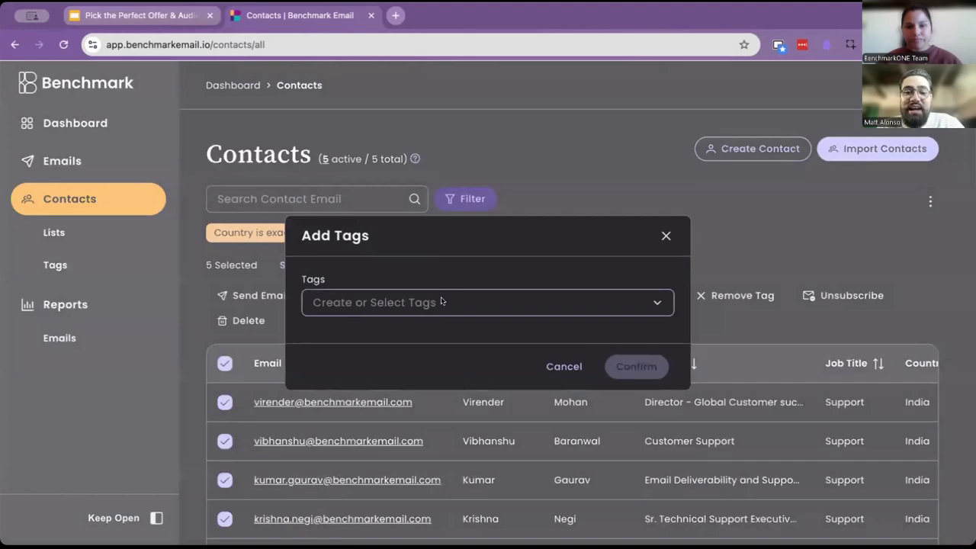
left_click(440, 302)
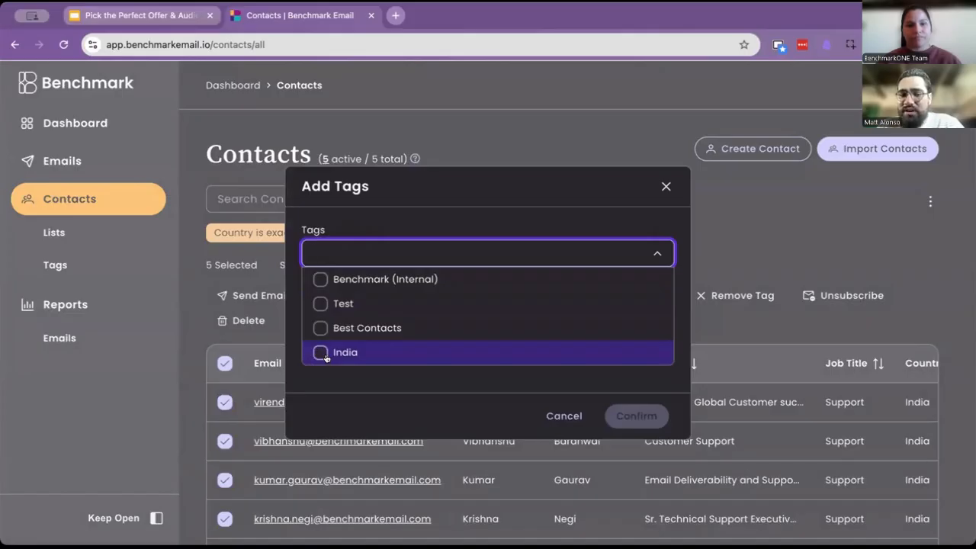
type("Coun")
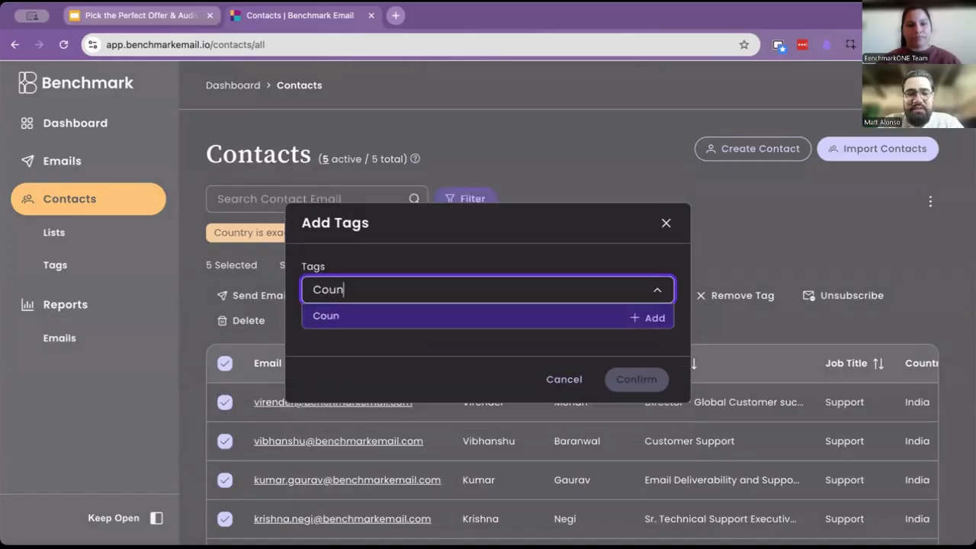
type("try India")
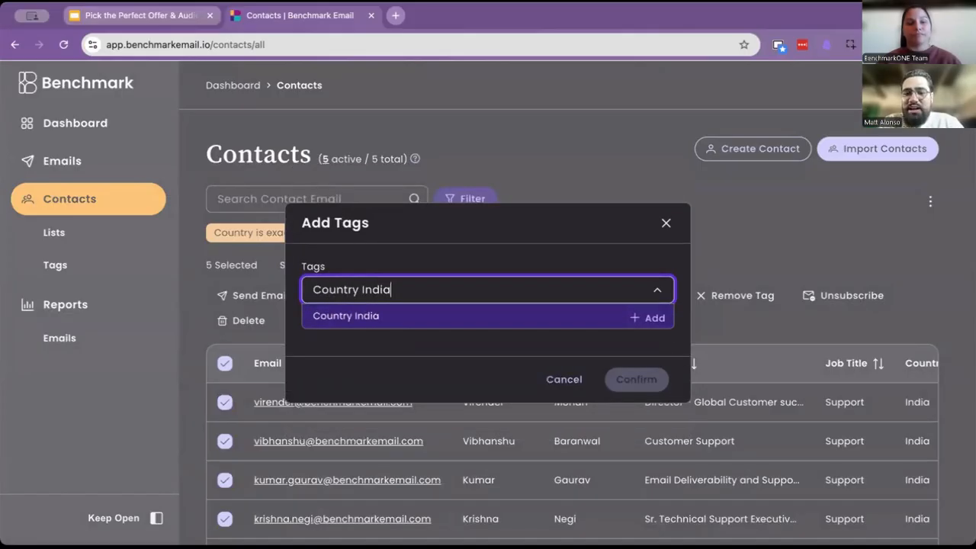
left_click(646, 319)
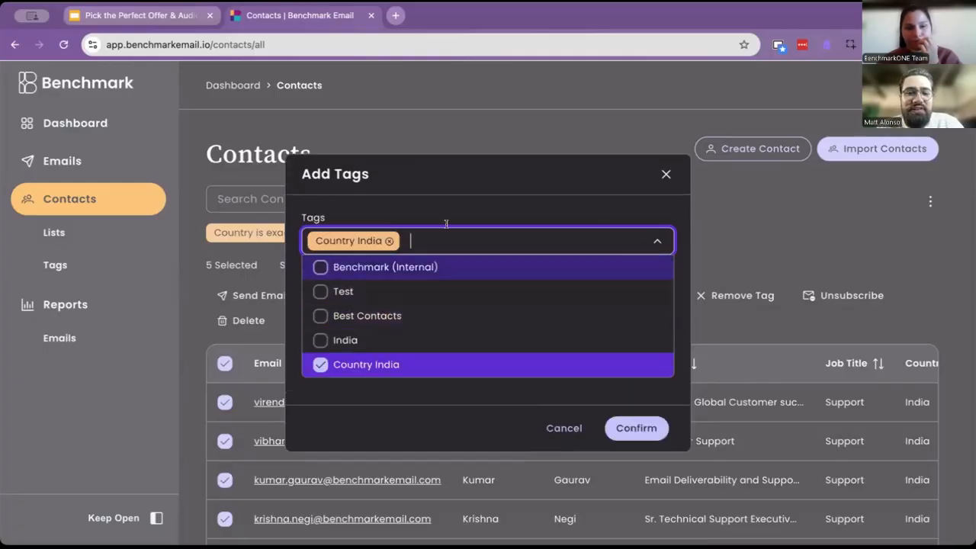
left_click(620, 430)
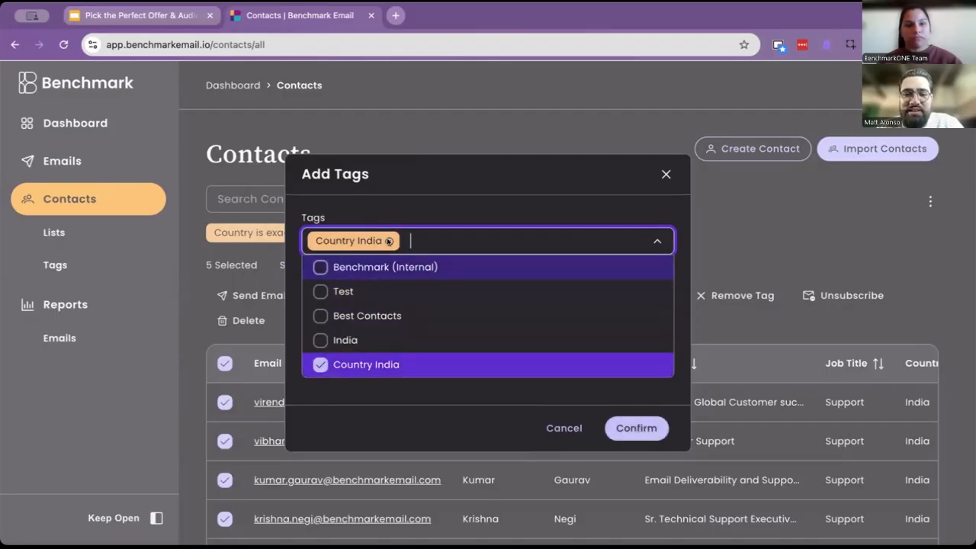
left_click(637, 430)
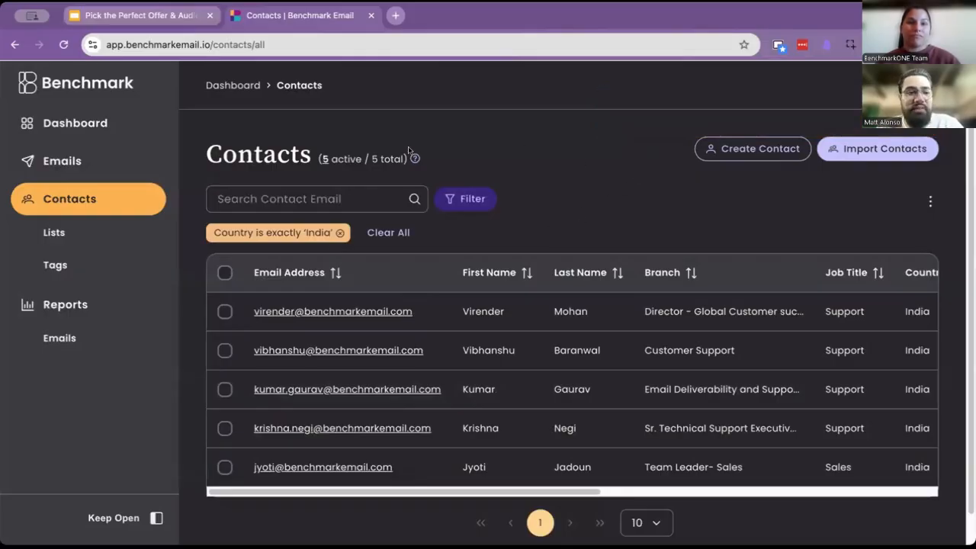
- Create a new contact list named Subscribers from India
left_click(54, 234)
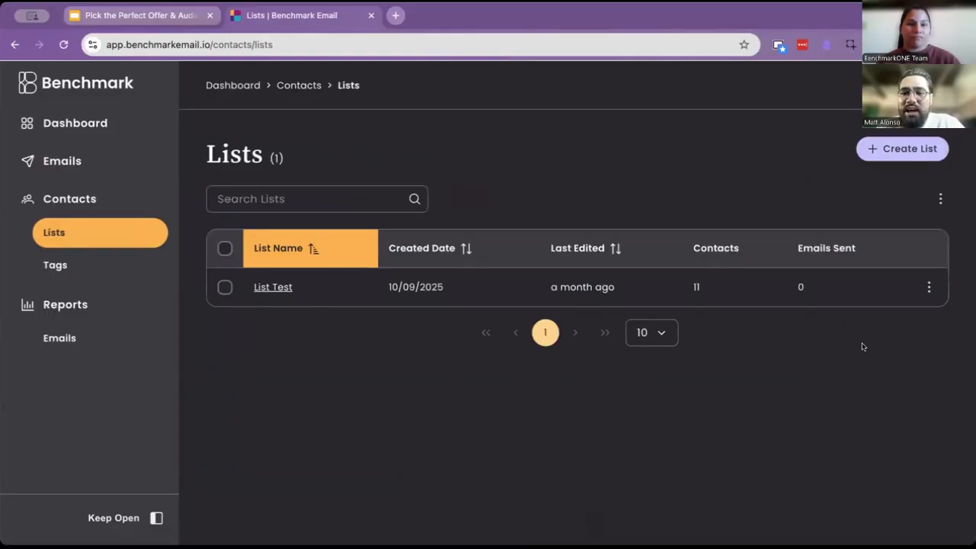
left_click(904, 147)
left_click(425, 294)
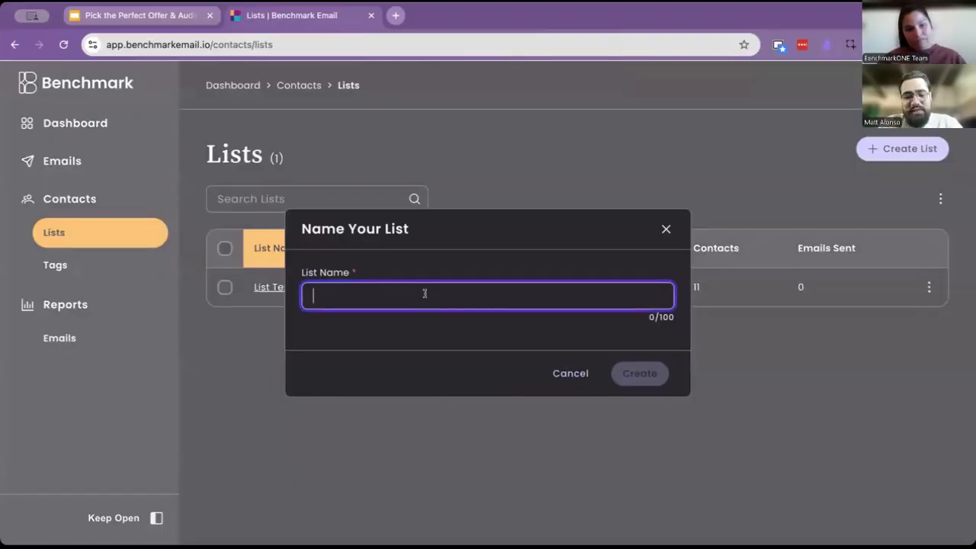
type("C")
key("BackSpace")
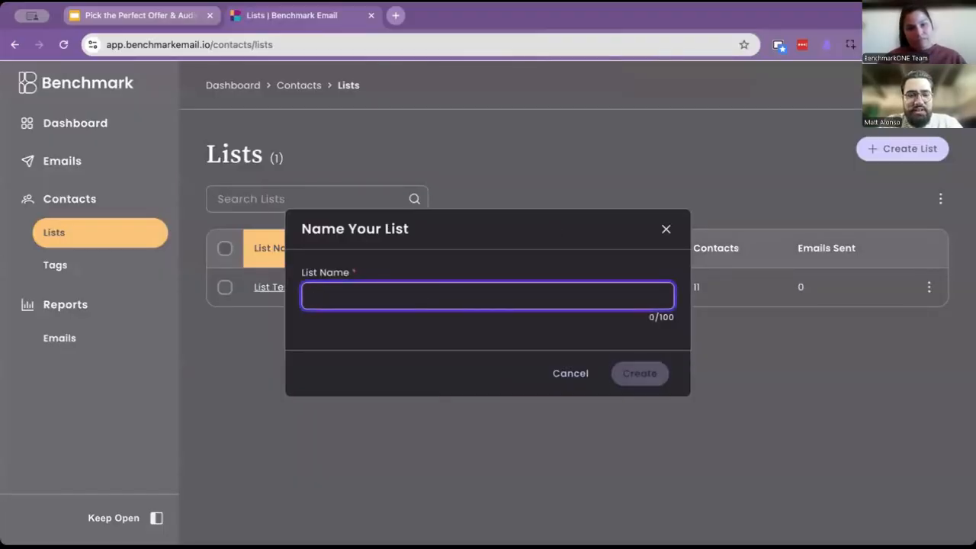
type("Subscribers in Ind")
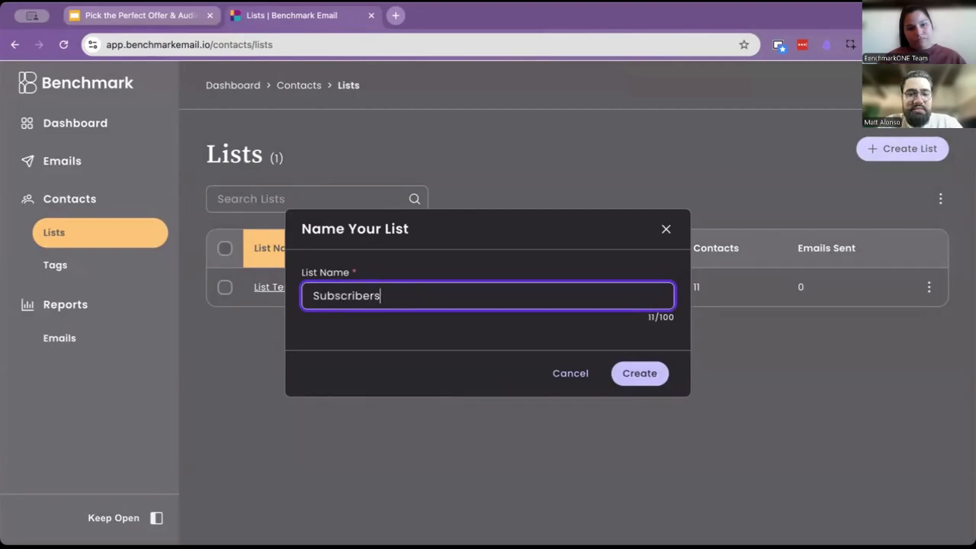
key("BackSpace")
key("BackSpace")
key("BackSpace")
type("f")
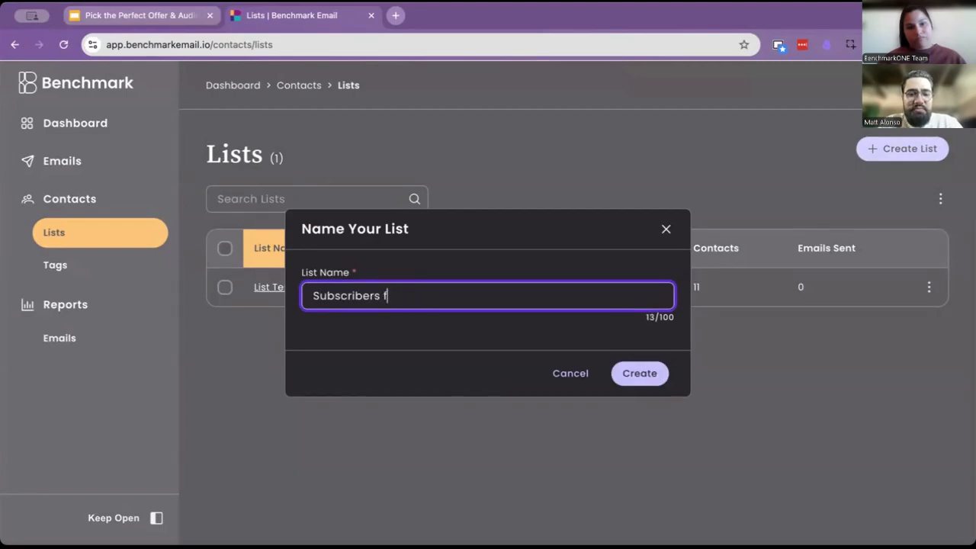
type("rom India")
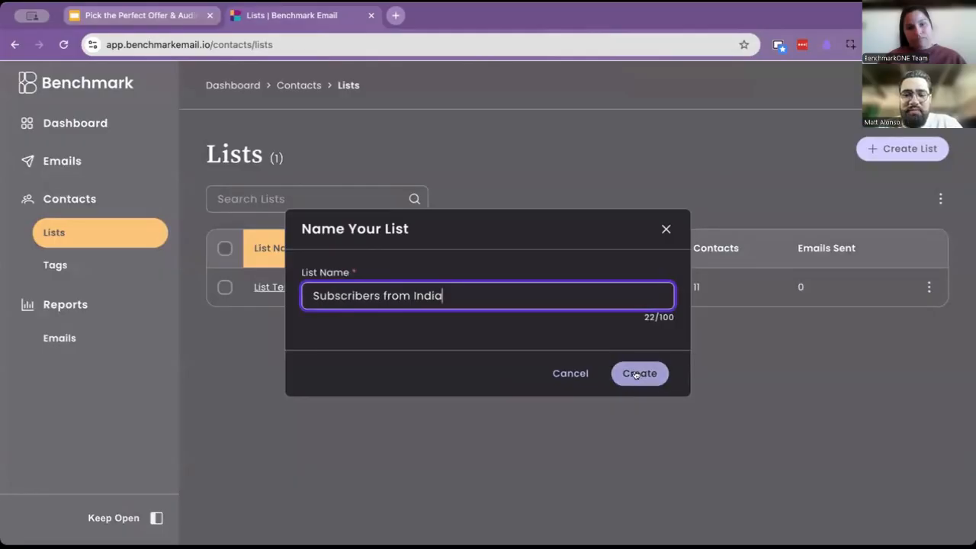
left_click(636, 374)
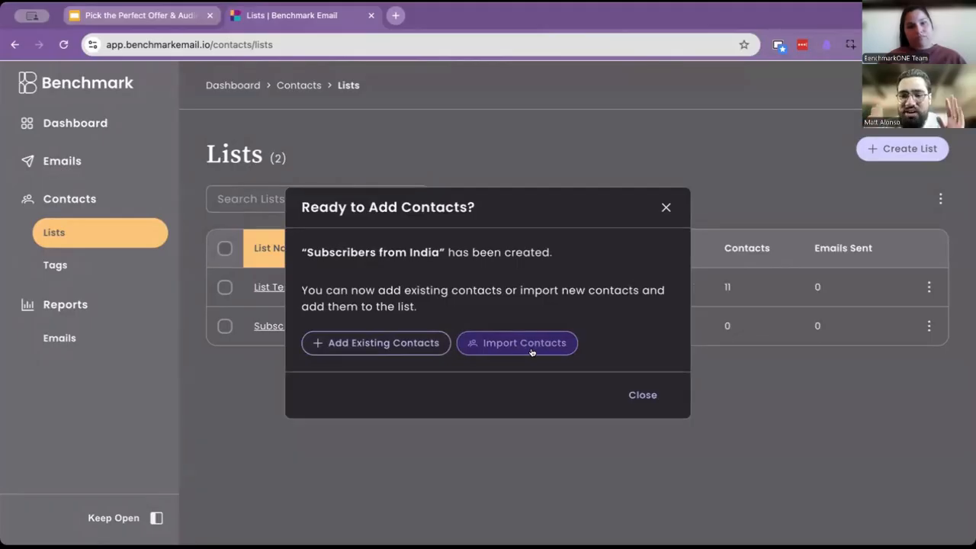
- Start adding existing contacts to the new list, filtering by Tag includes Country India
left_click(367, 341)
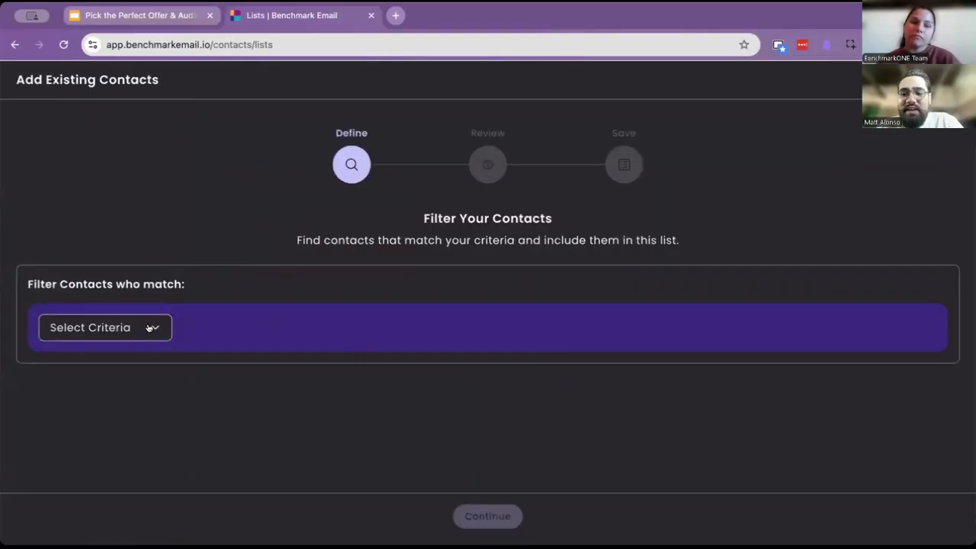
left_click(150, 328)
scroll(97, 408, "down", 5)
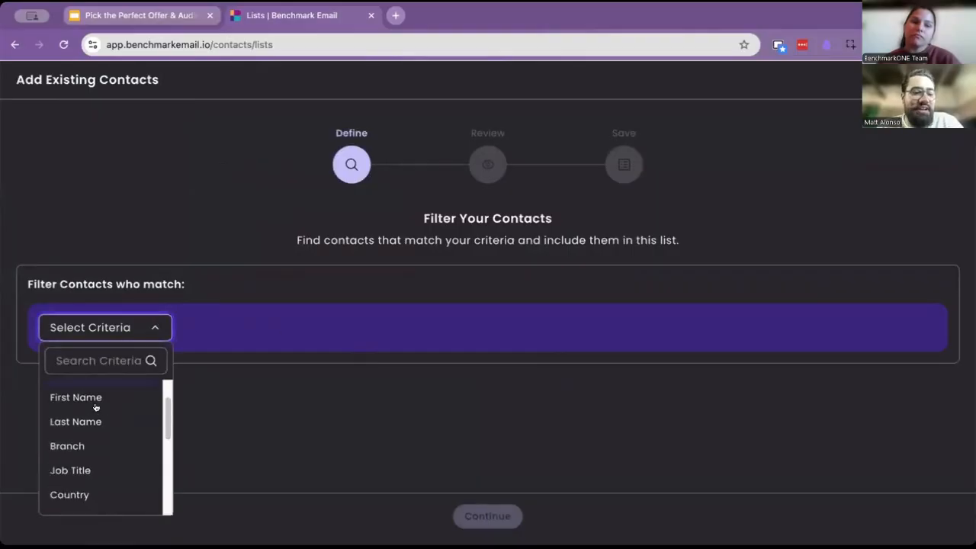
scroll(104, 427, "up", 3)
scroll(104, 435, "down", 2)
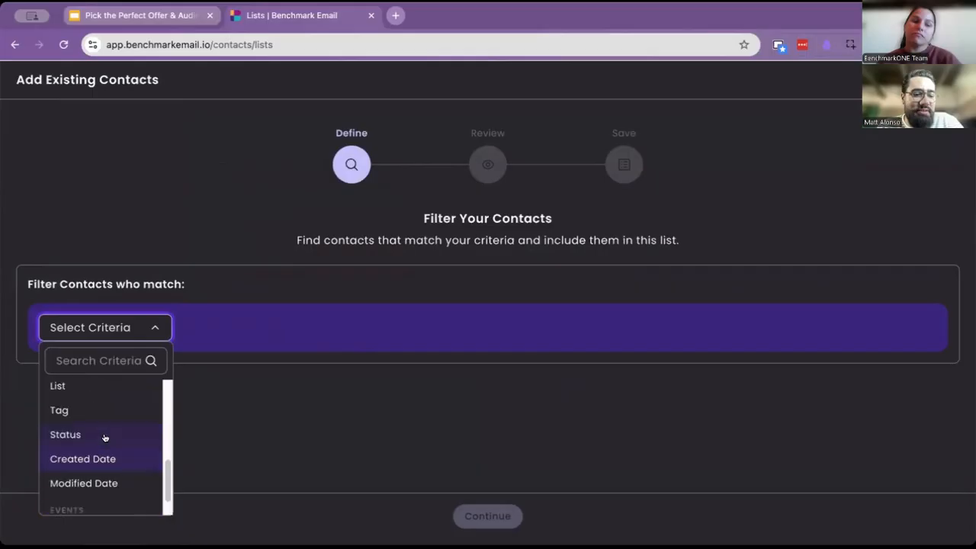
scroll(91, 389, "up", 1)
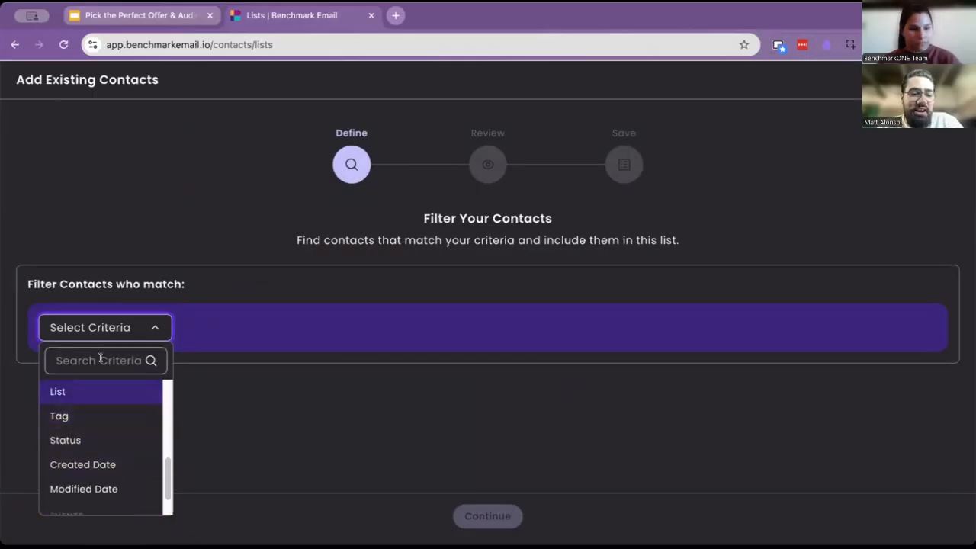
left_click(101, 358)
type("tag")
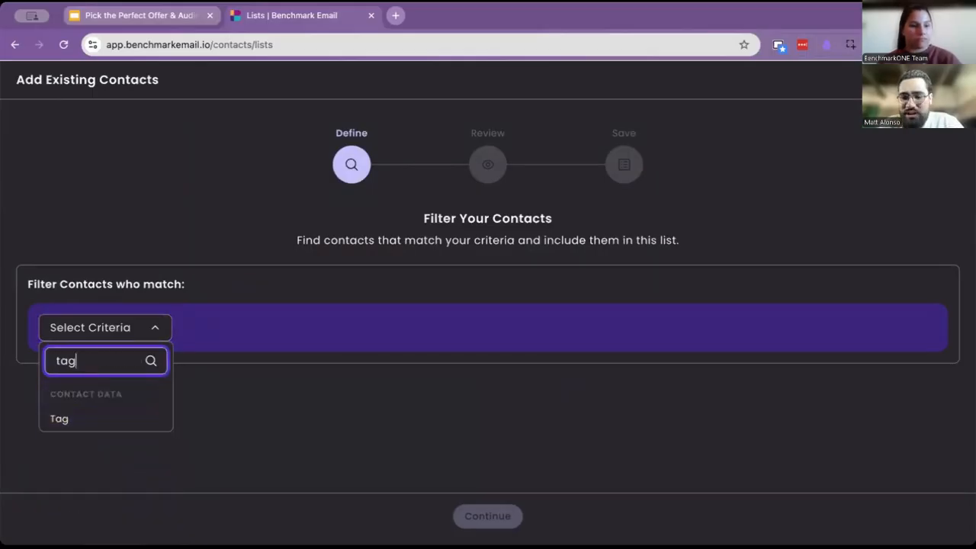
left_click(68, 418)
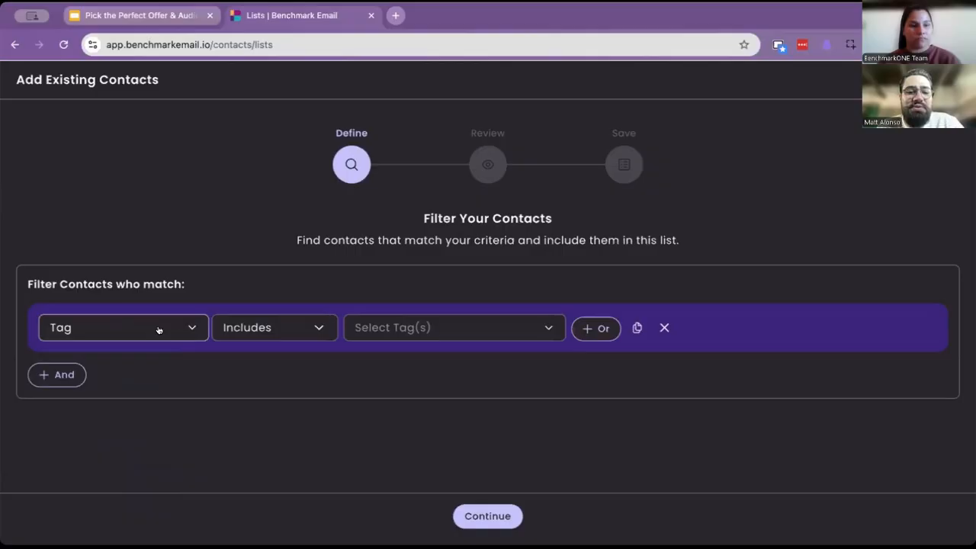
left_click(353, 327)
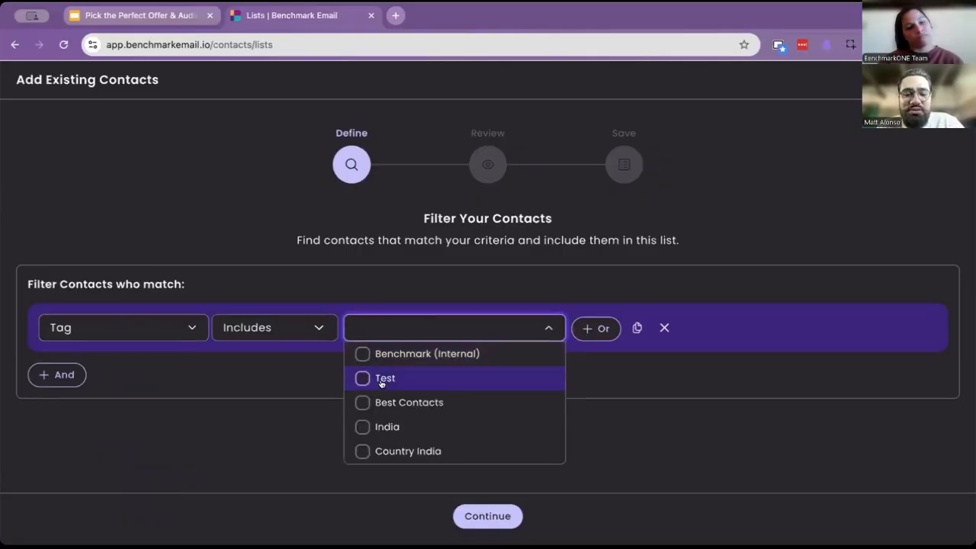
left_click(363, 451)
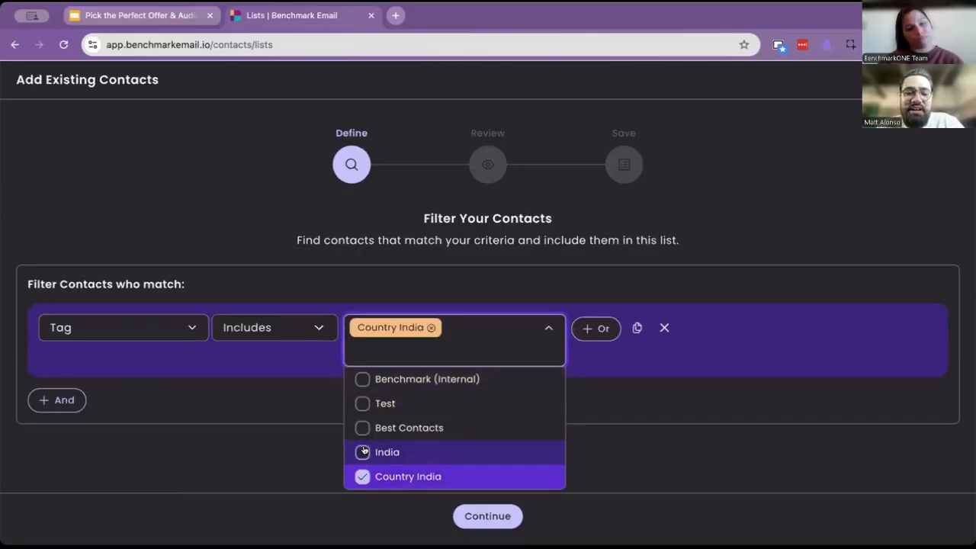
left_click(602, 435)
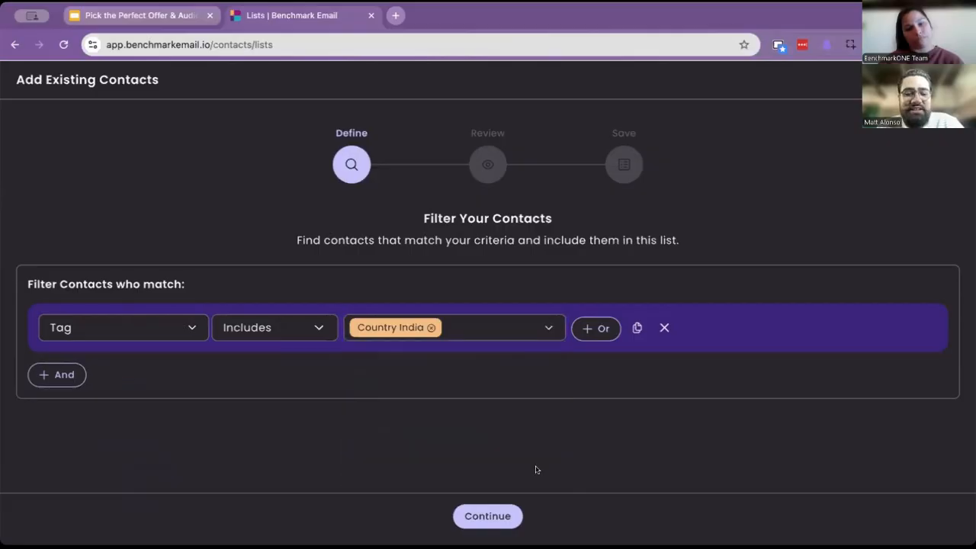
- Review the matching contacts and add them to the Subscribers from India list
left_click(488, 521)
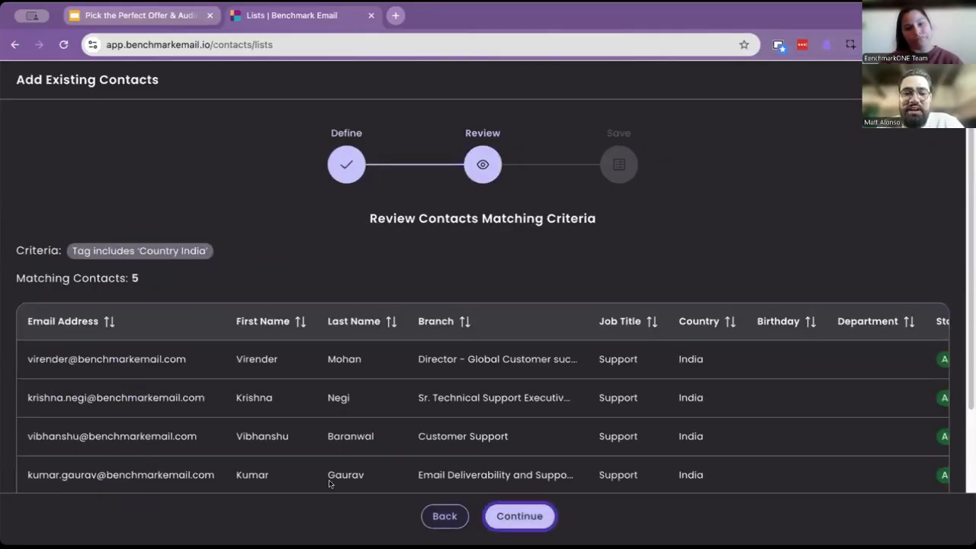
scroll(382, 339, "down", 2)
scroll(383, 339, "down", 1)
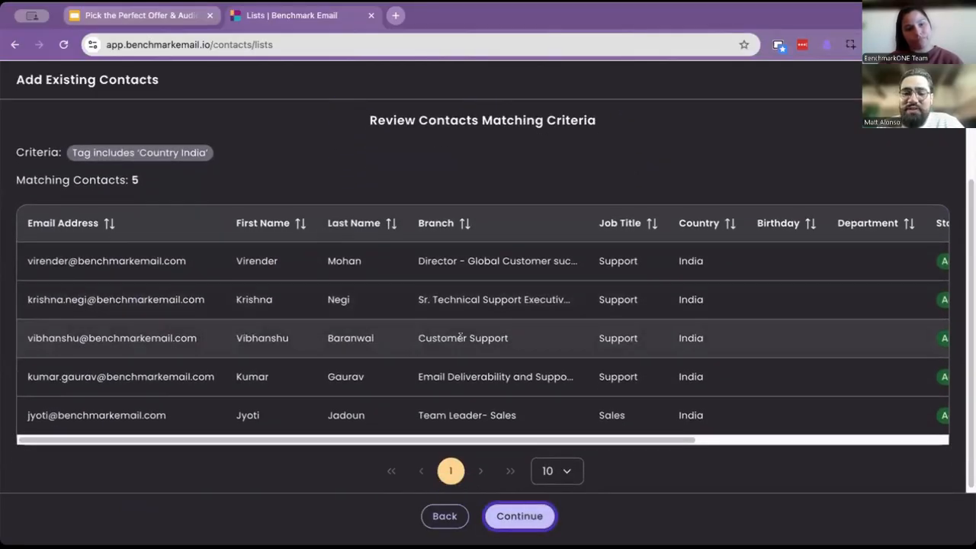
left_click(520, 515)
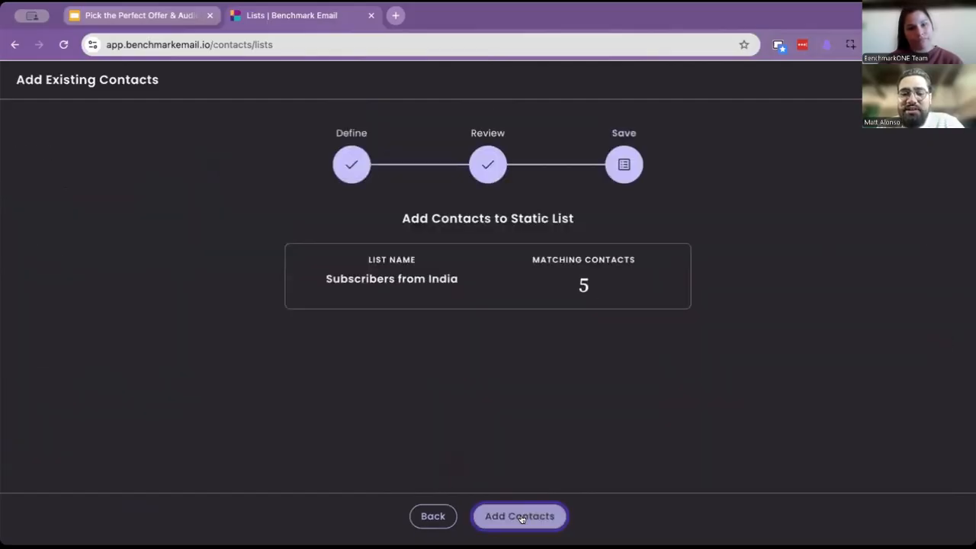
left_click(519, 515)
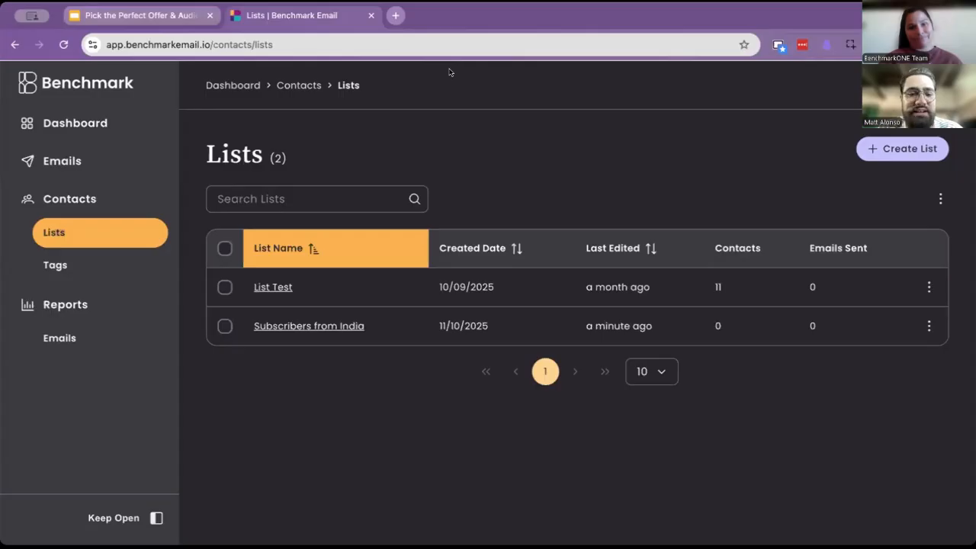
- Open the List Test contacts and add an And filter condition on Email activity
left_click(274, 288)
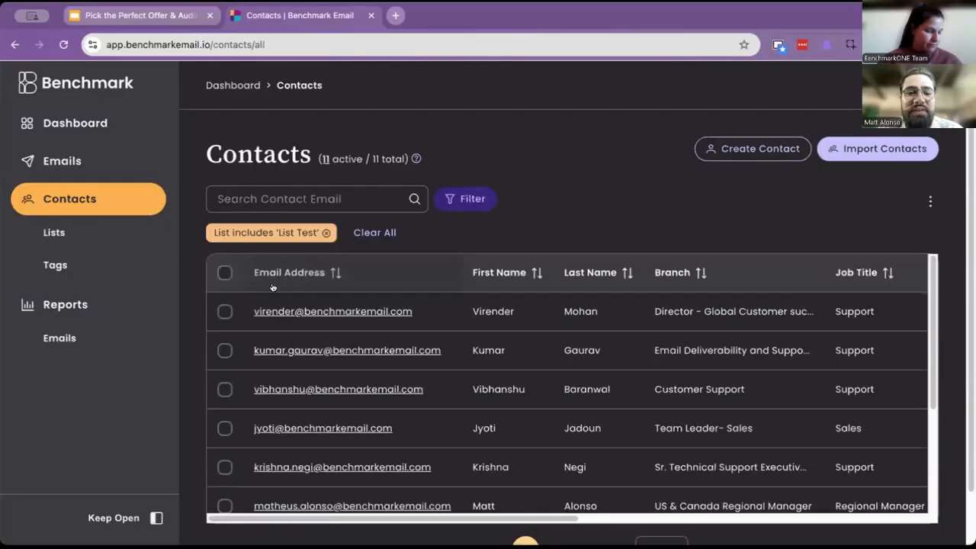
left_click(465, 199)
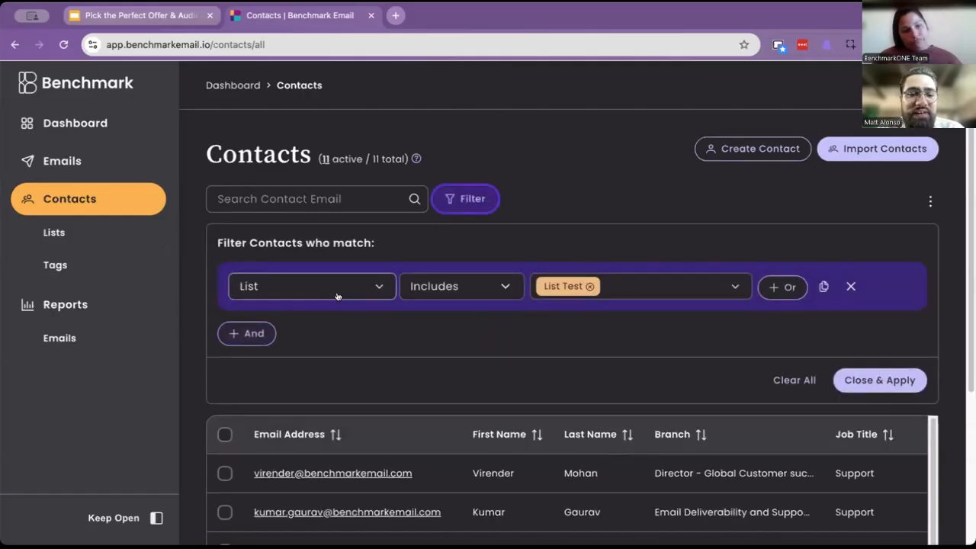
left_click(238, 334)
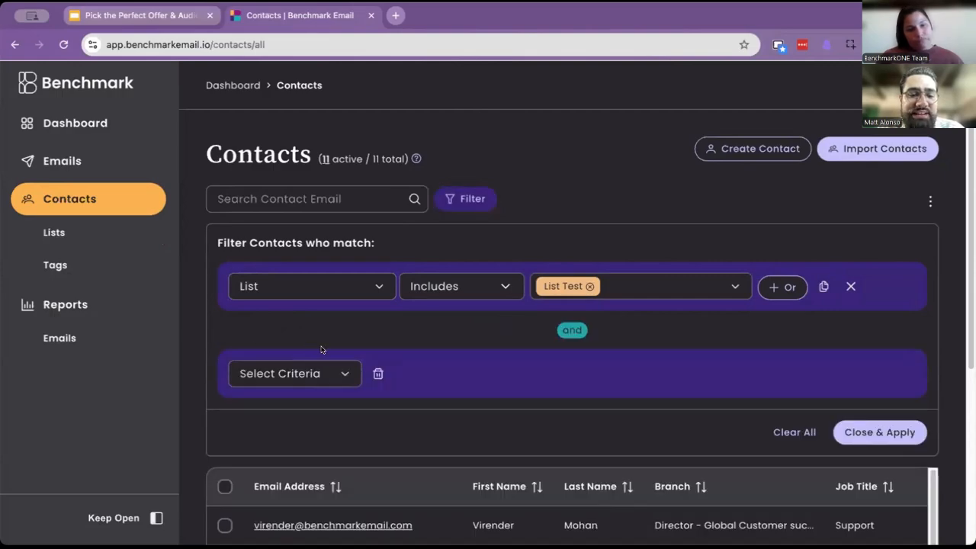
left_click(340, 373)
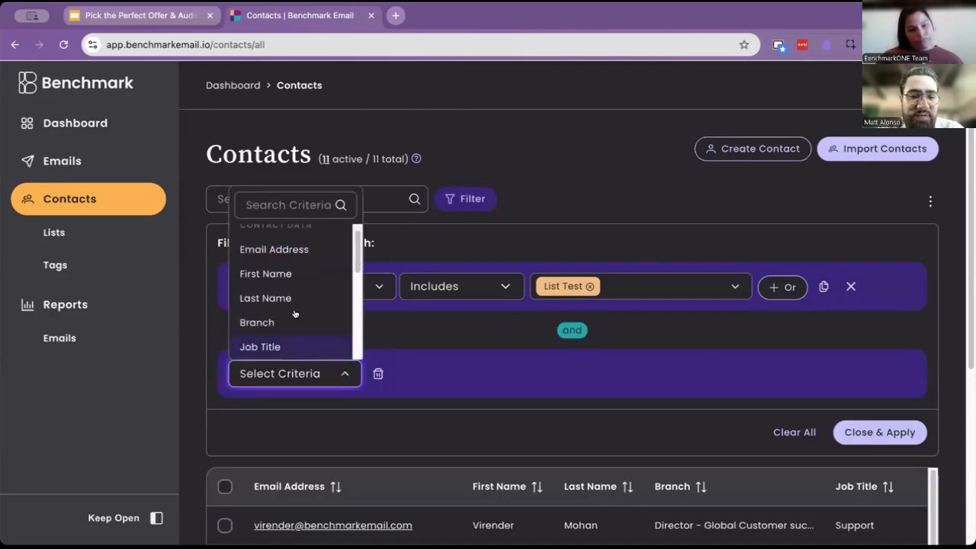
scroll(291, 296, "down", 5)
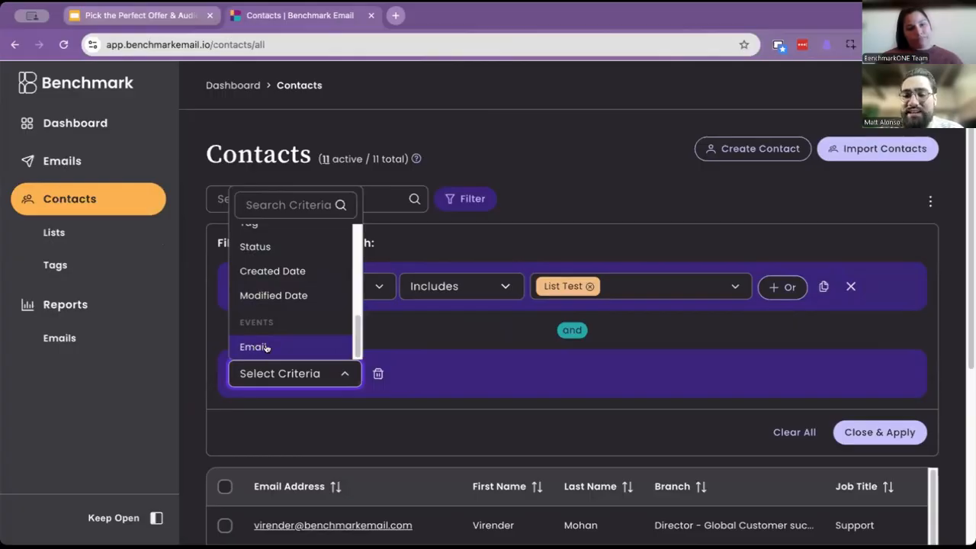
left_click(266, 347)
scroll(415, 273, "down", 1)
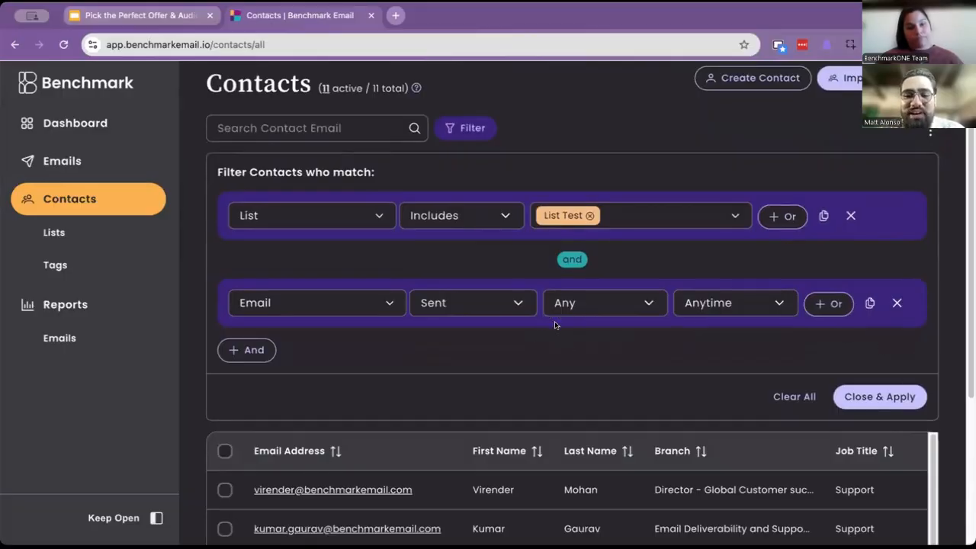
- Set the Email condition to Clicked the Untitled Email 09/29/2025 at Anytime and apply the filters
left_click(512, 300)
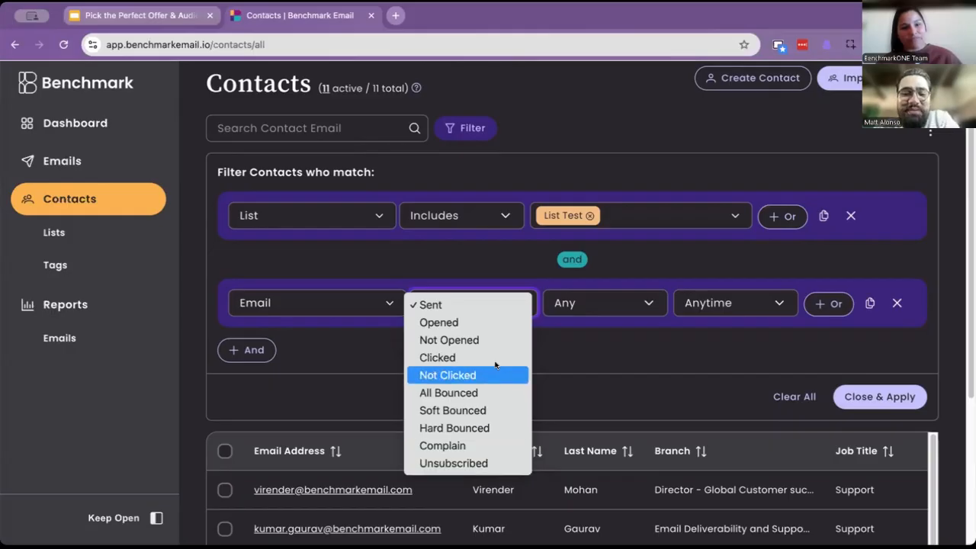
left_click(652, 355)
left_click(517, 308)
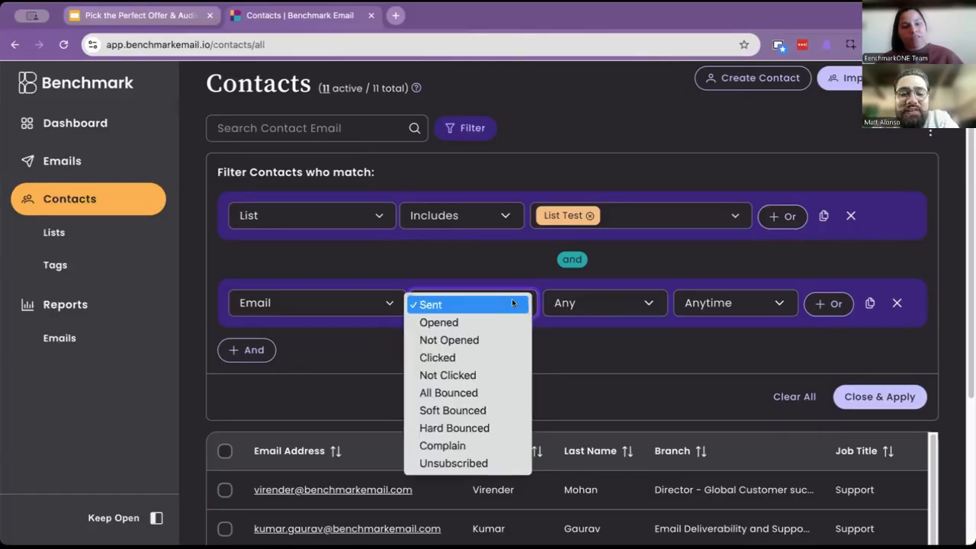
left_click(478, 356)
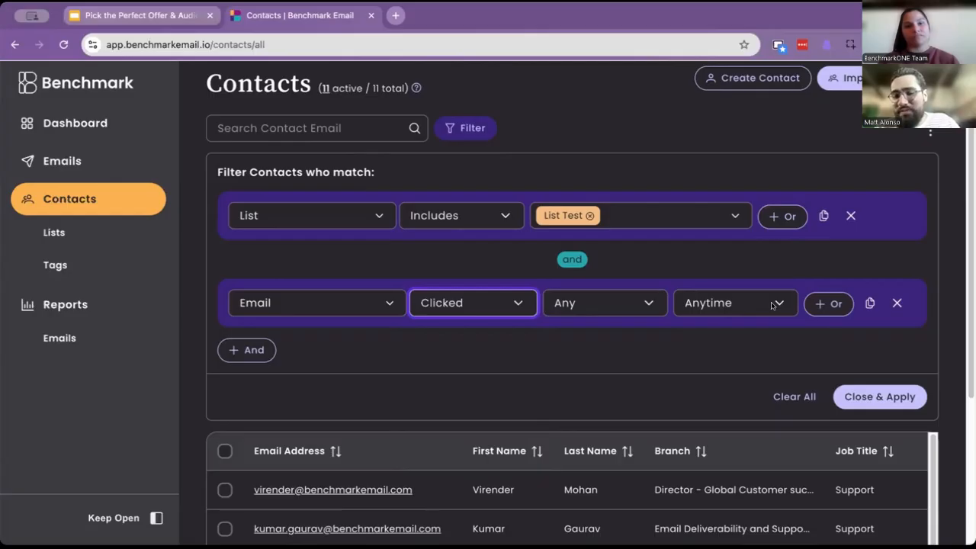
left_click(648, 303)
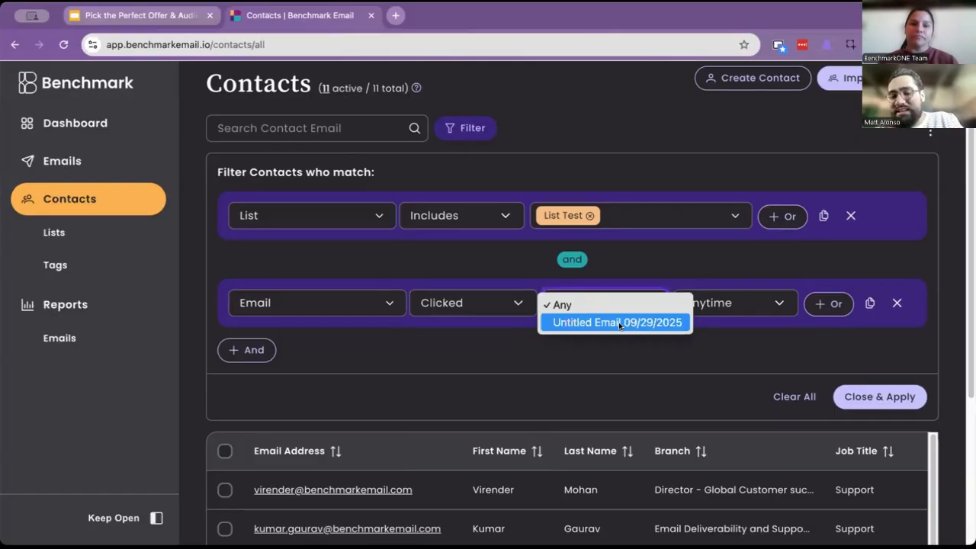
left_click(619, 322)
left_click(740, 305)
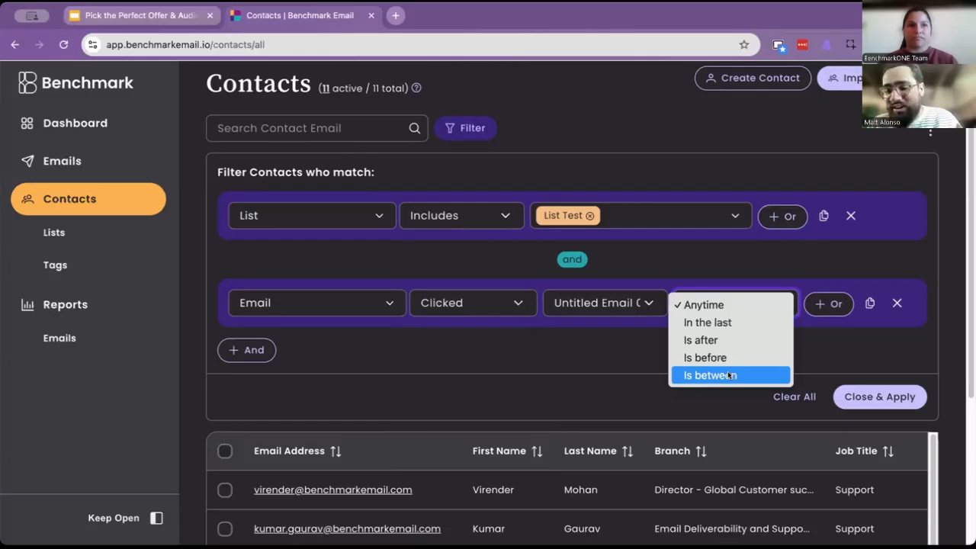
left_click(717, 322)
left_click(677, 303)
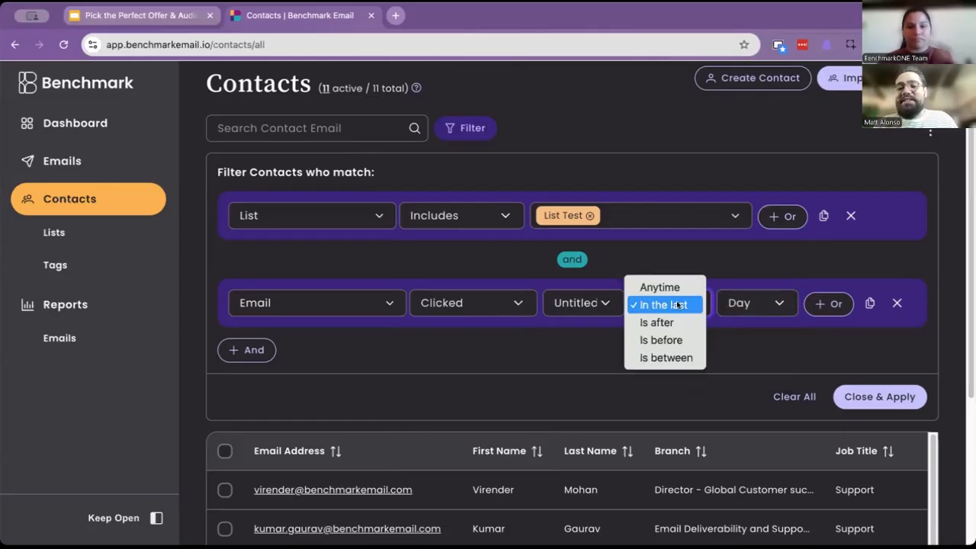
left_click(678, 293)
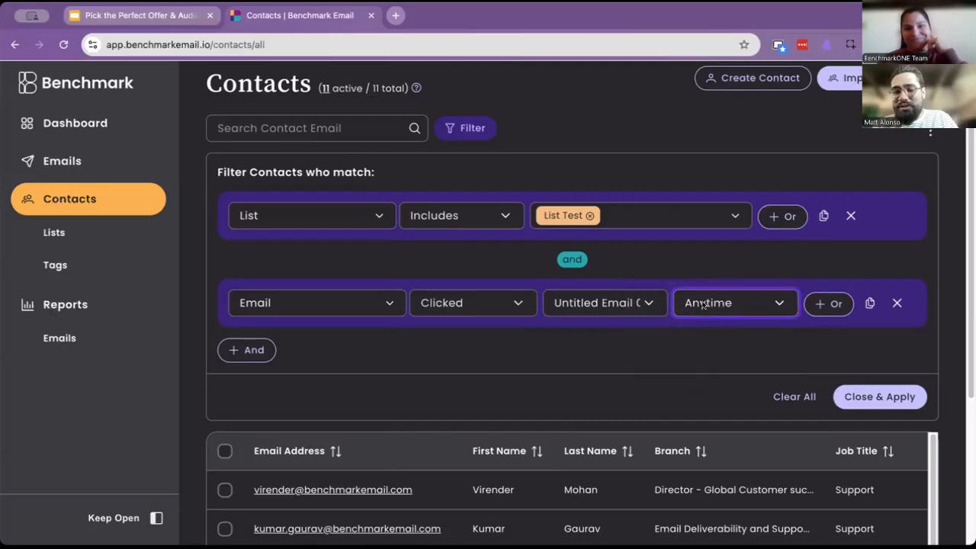
left_click(880, 397)
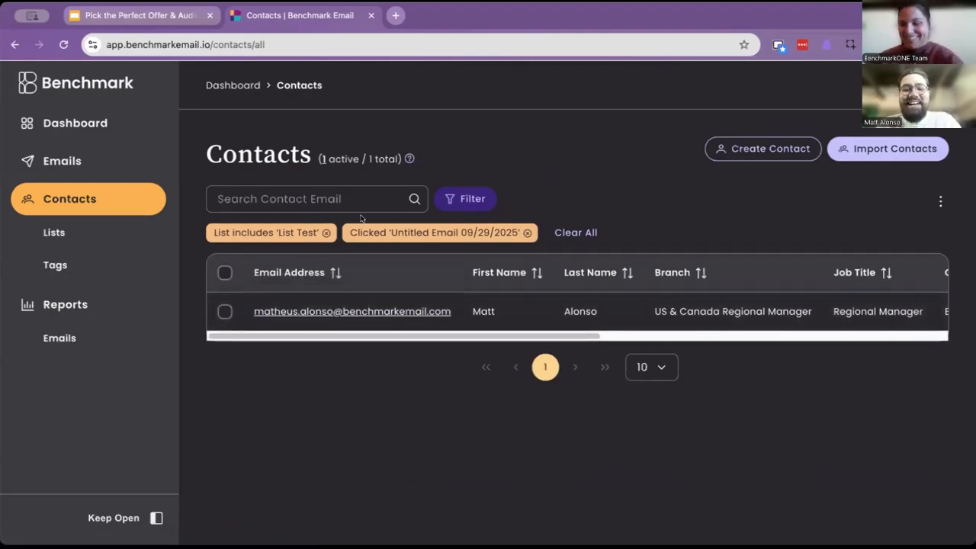
- Select the filtered contact and add it to a new static list named Customers that Clicked
left_click(225, 272)
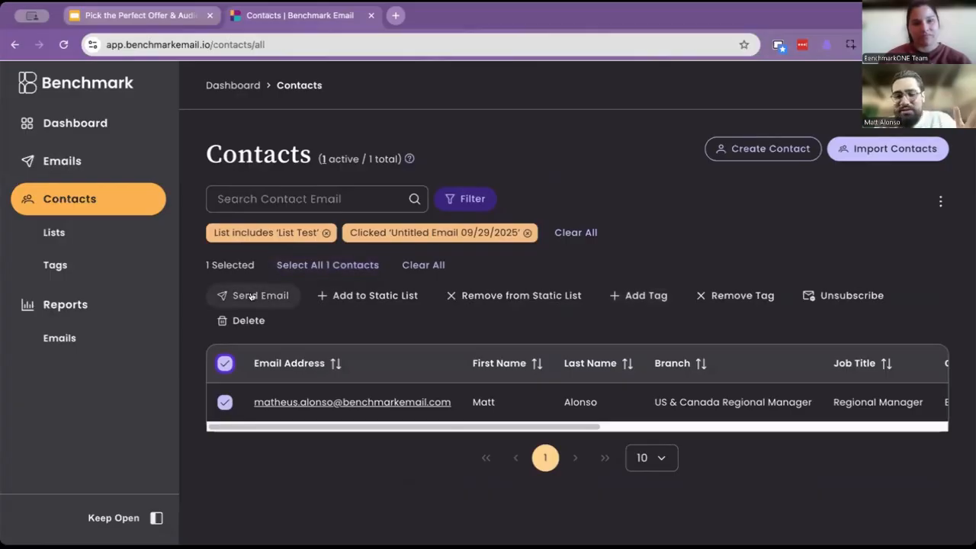
left_click(367, 299)
left_click(425, 316)
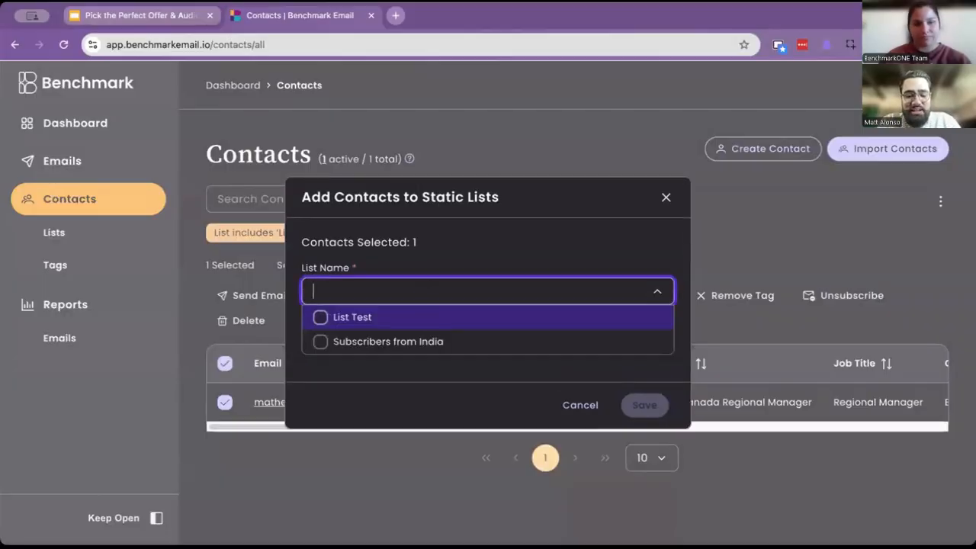
type("New")
key("BackSpace")
key("BackSpace")
key("BackSpace")
type("C")
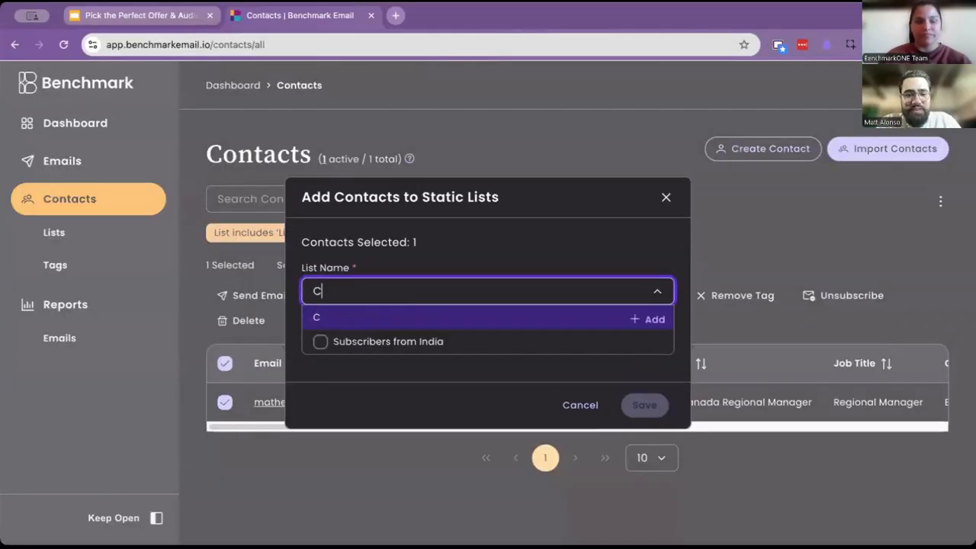
type("ustomers that Cl")
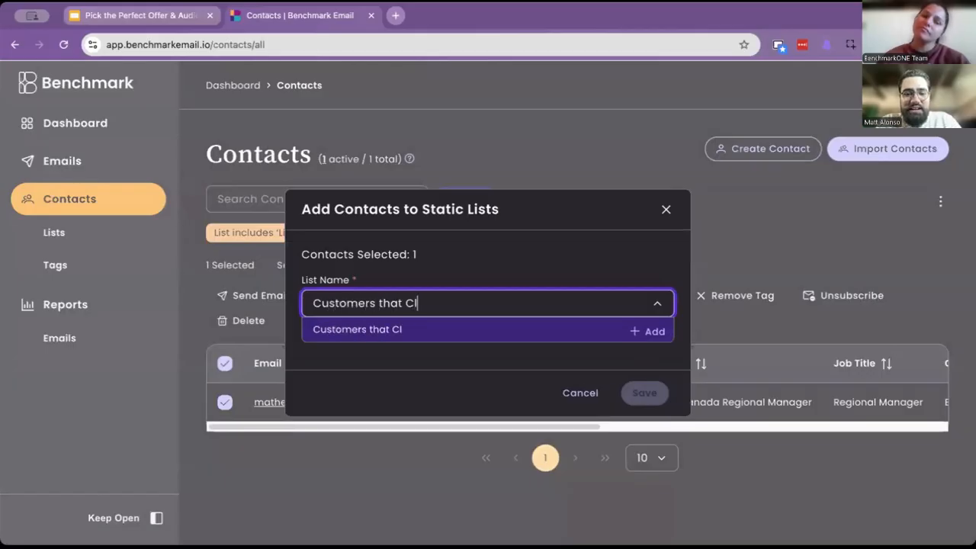
type("icked")
key("Return")
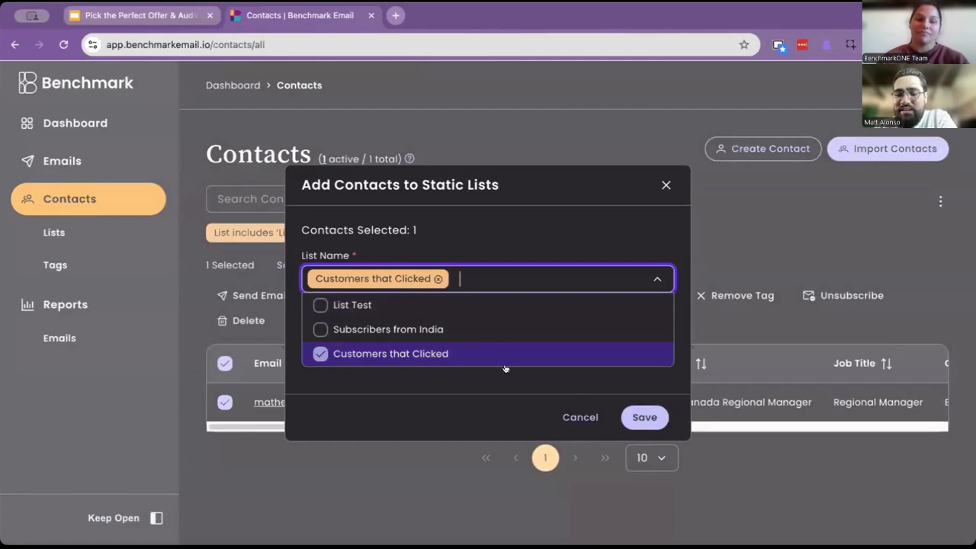
left_click(645, 417)
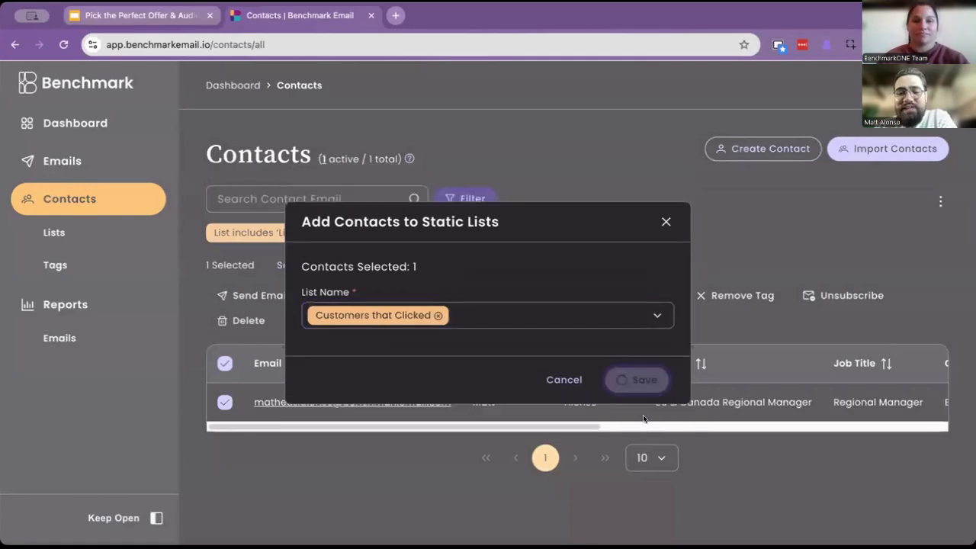